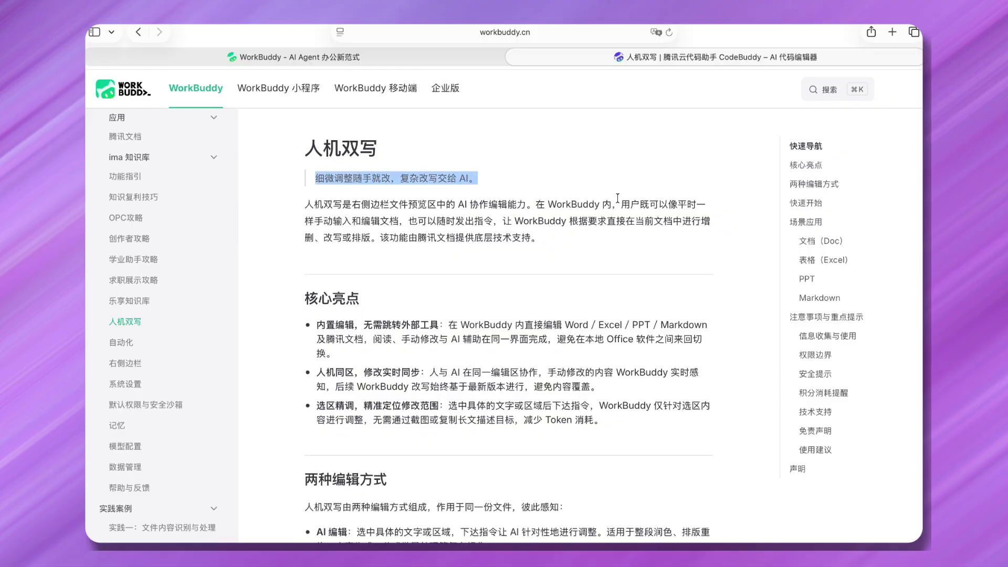
Read the 人机双写 page's introduction and its three 核心亮点 points, highlighting each passage while going through it.
left_click_drag(621, 204, 385, 238)
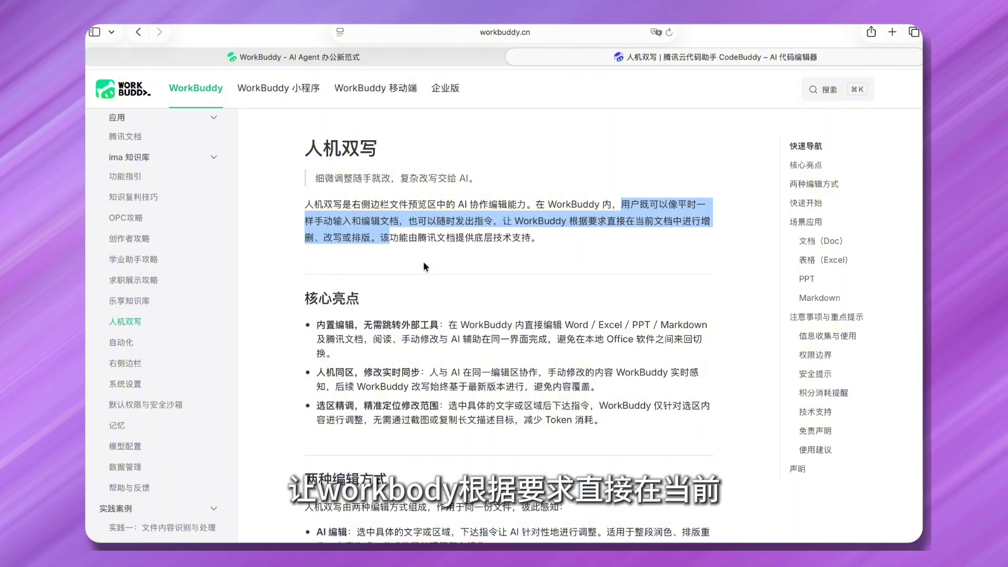
scroll(423, 262, "down", 3)
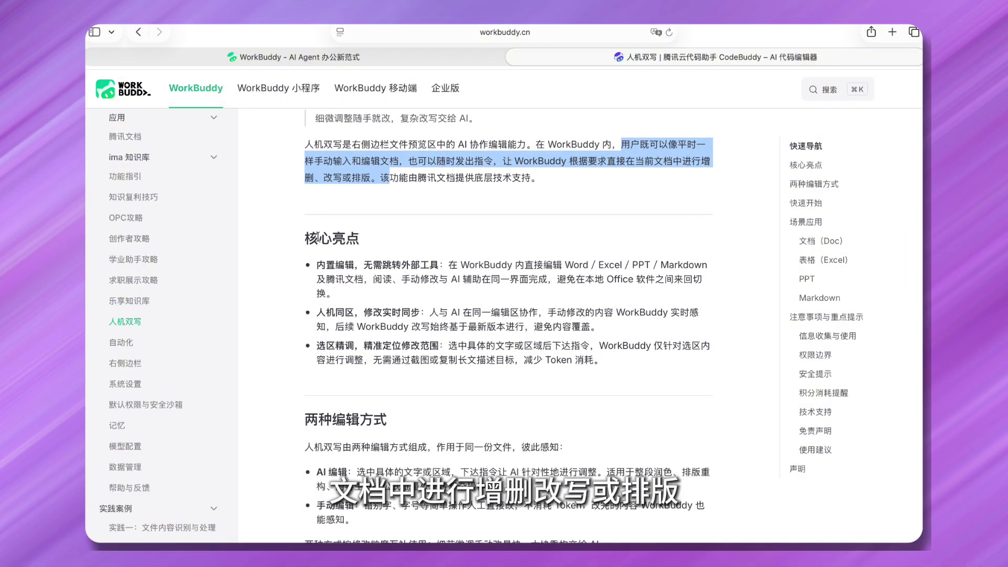
left_click_drag(308, 239, 377, 239)
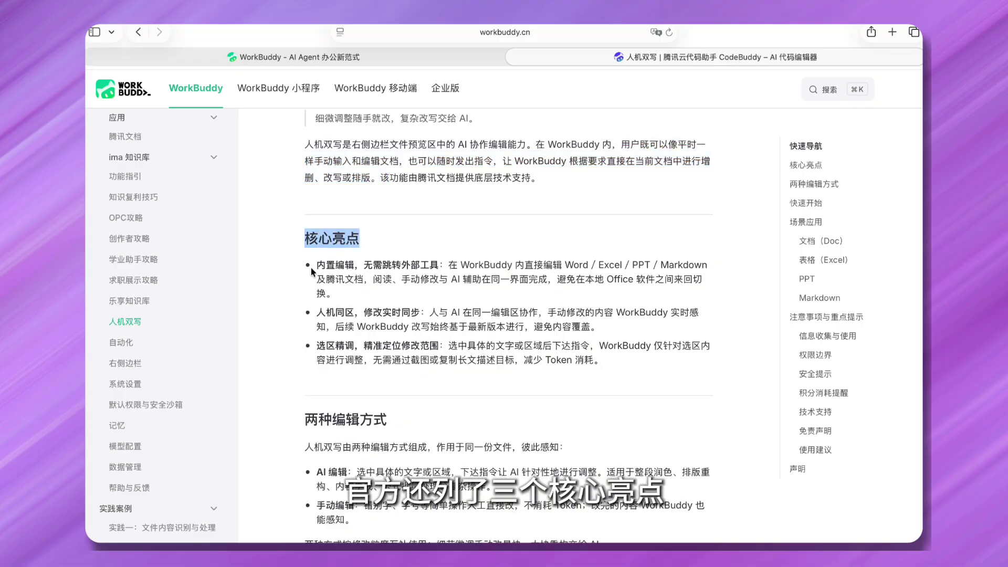
left_click_drag(316, 266, 633, 293)
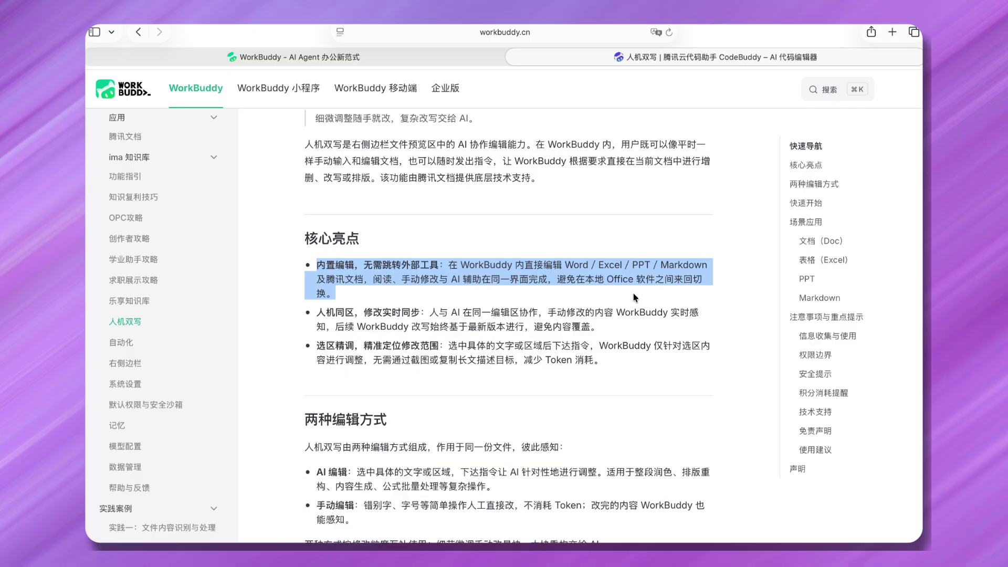
left_click_drag(316, 312, 639, 329)
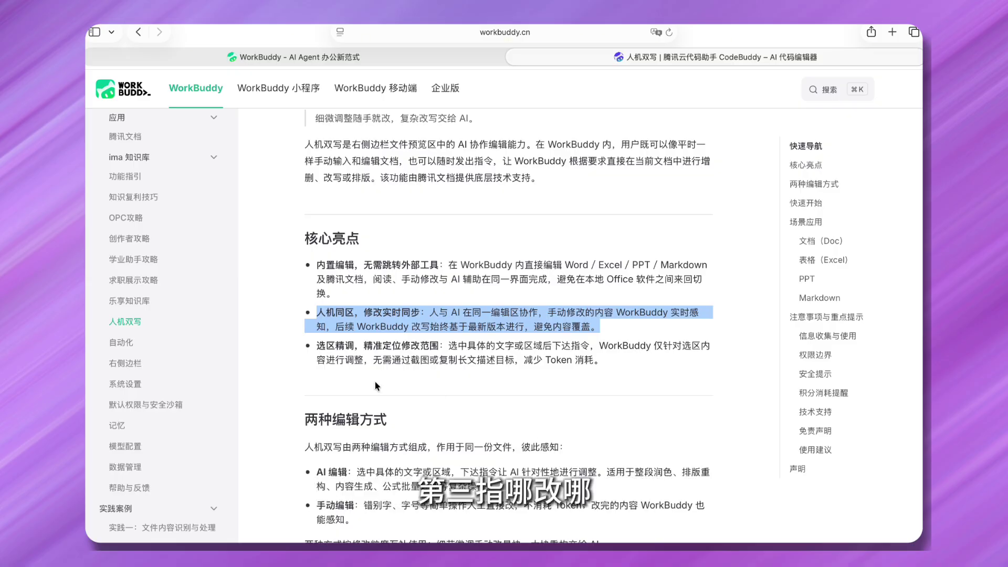
left_click_drag(315, 348, 615, 363)
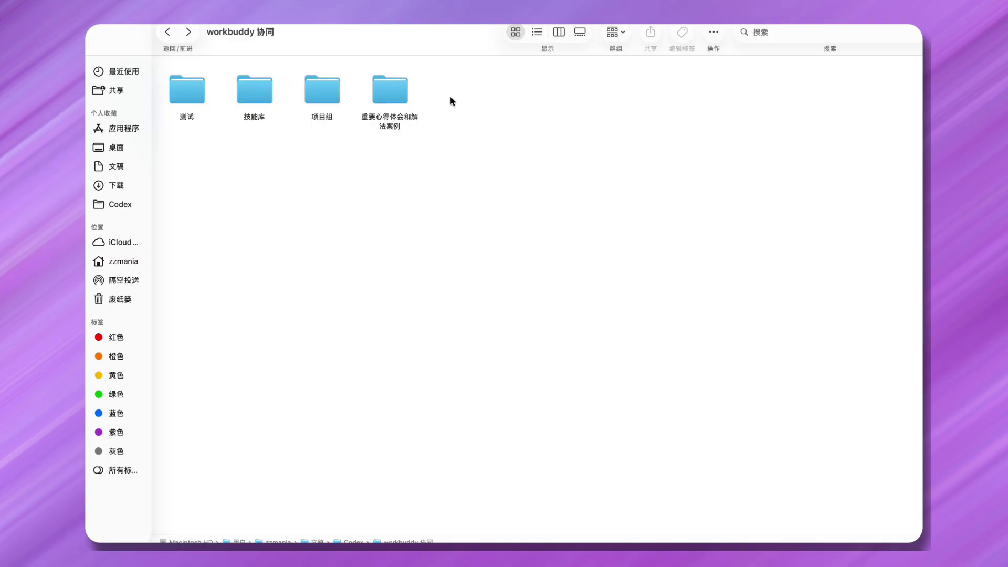
Create a folder named 测试 2 inside the workbuddy 协同 folder and open it.
right_click(450, 100)
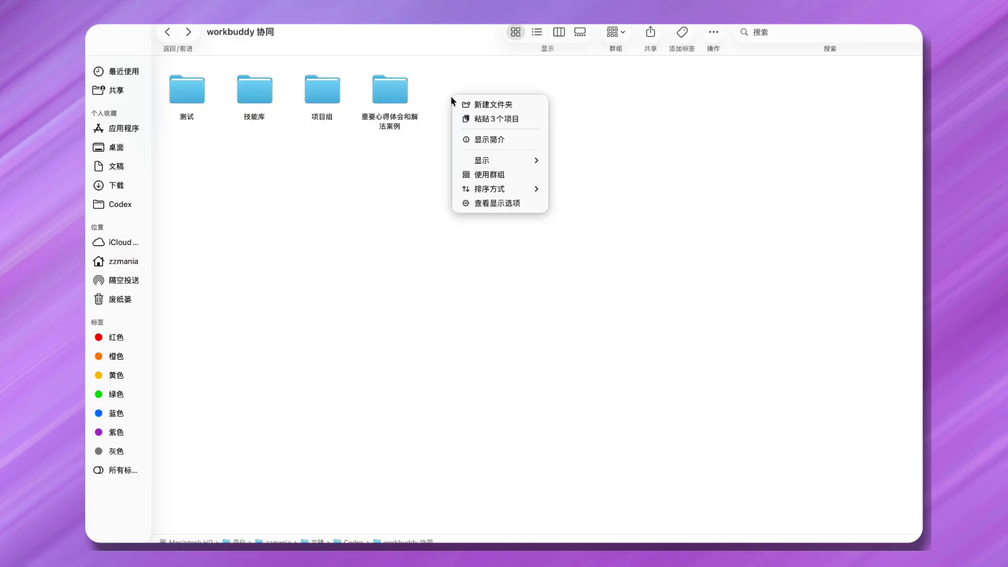
left_click(492, 105)
type("测试 2")
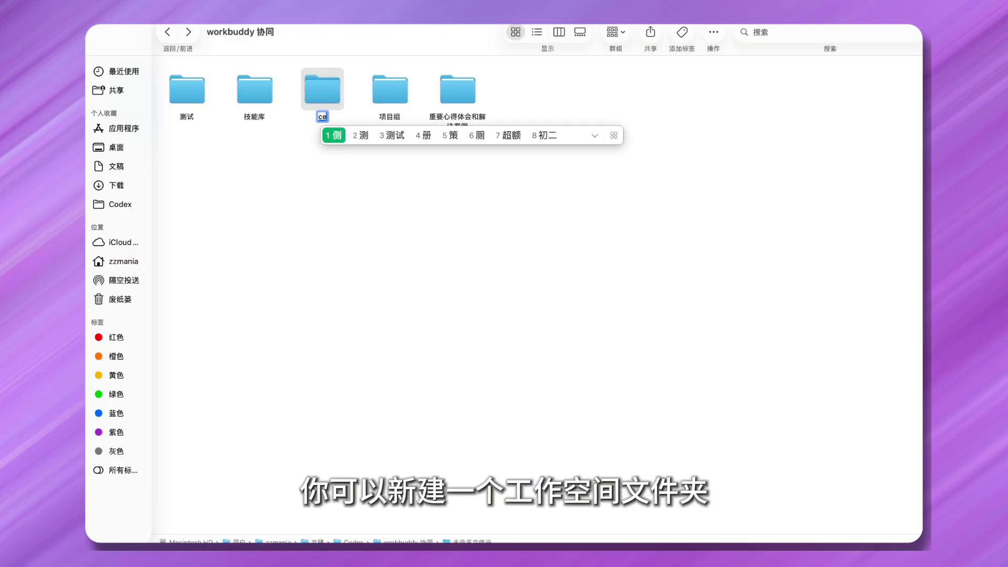
left_click(345, 152)
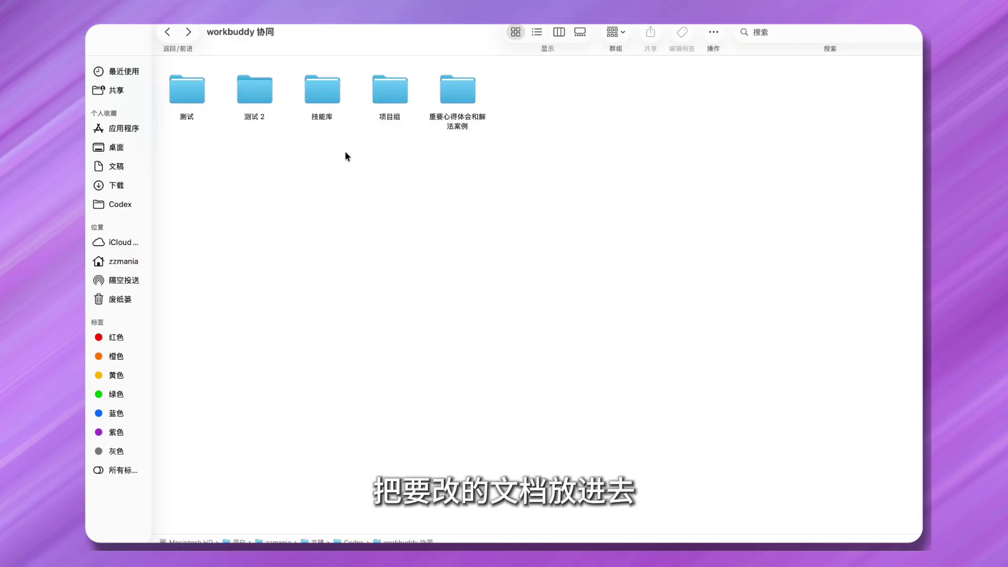
double_click(258, 101)
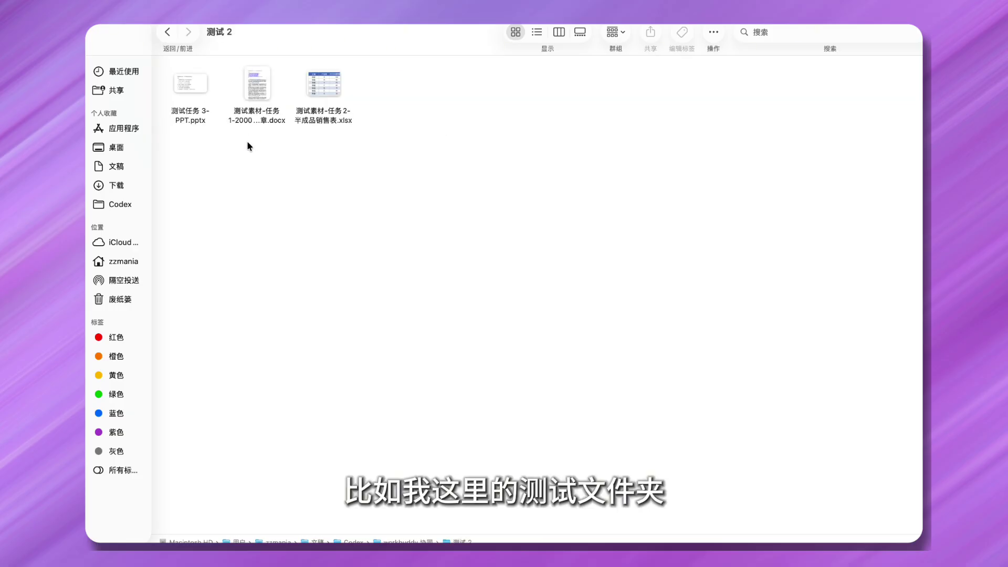
Switch to WorkBuddy and set the new task's workspace to the 测试 2 folder.
key("ctrl+Right")
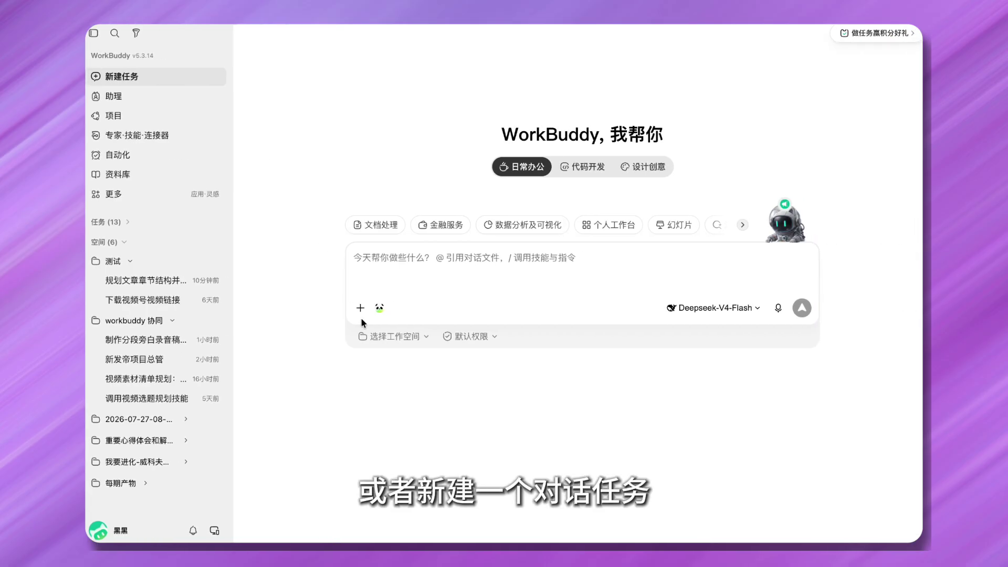
left_click(408, 338)
left_click(416, 311)
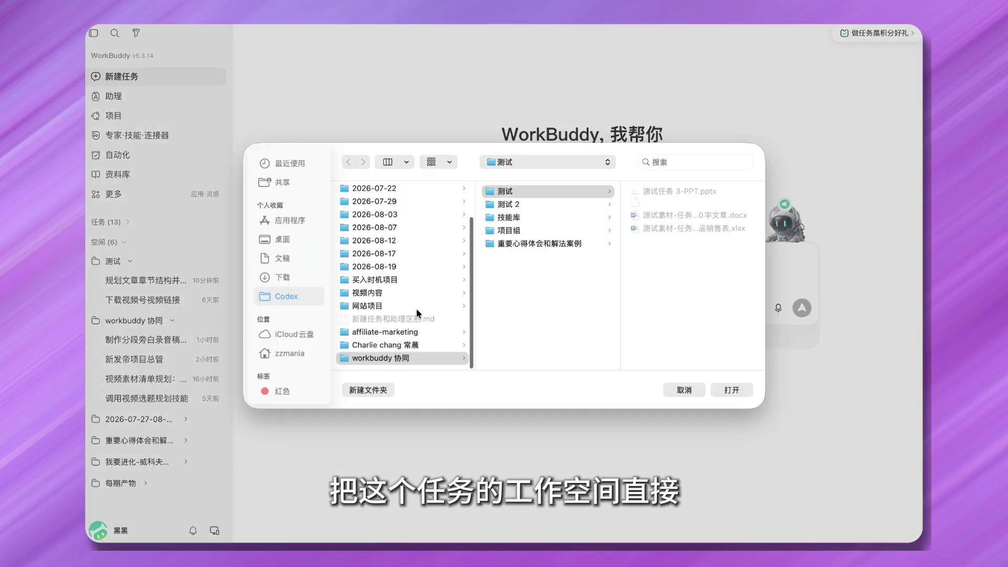
left_click(512, 212)
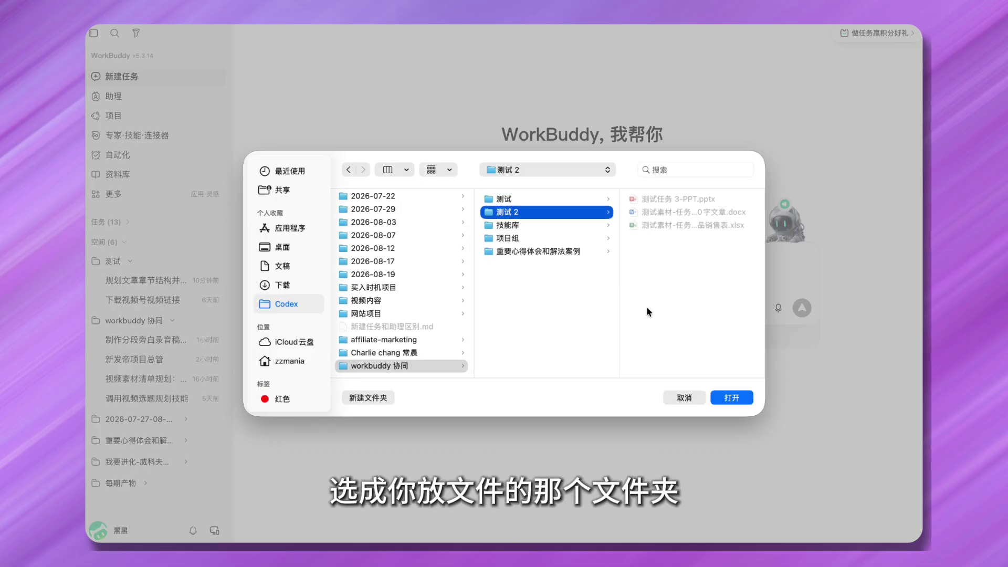
left_click(732, 398)
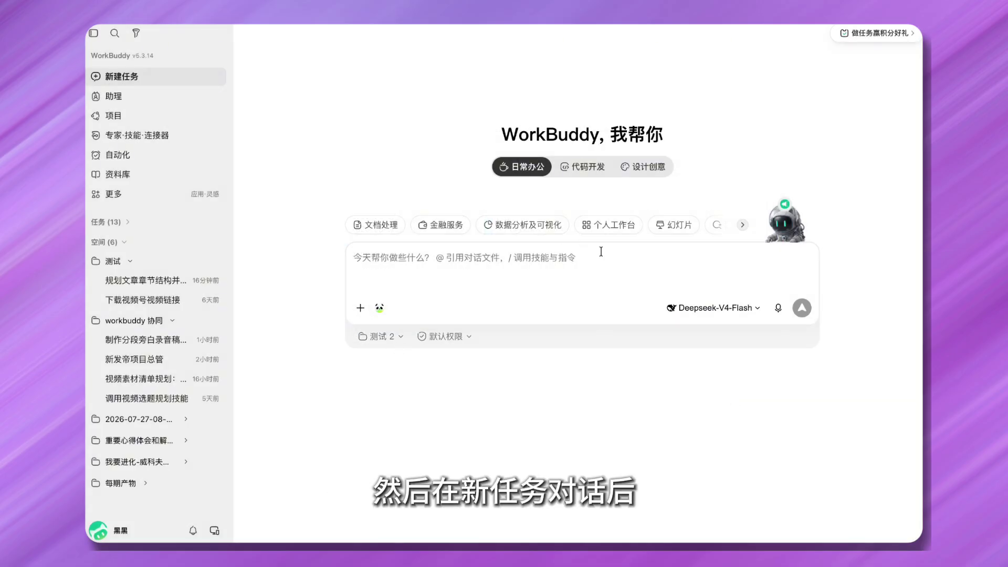
Send the request 打开我的文档 in the new task and look at the article document in the preview.
left_click(453, 270)
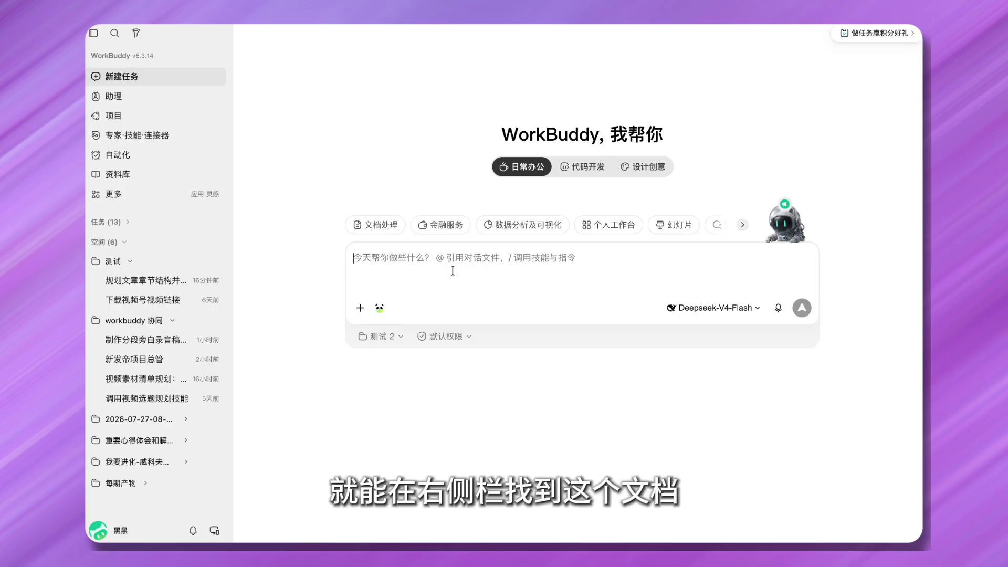
type("da")
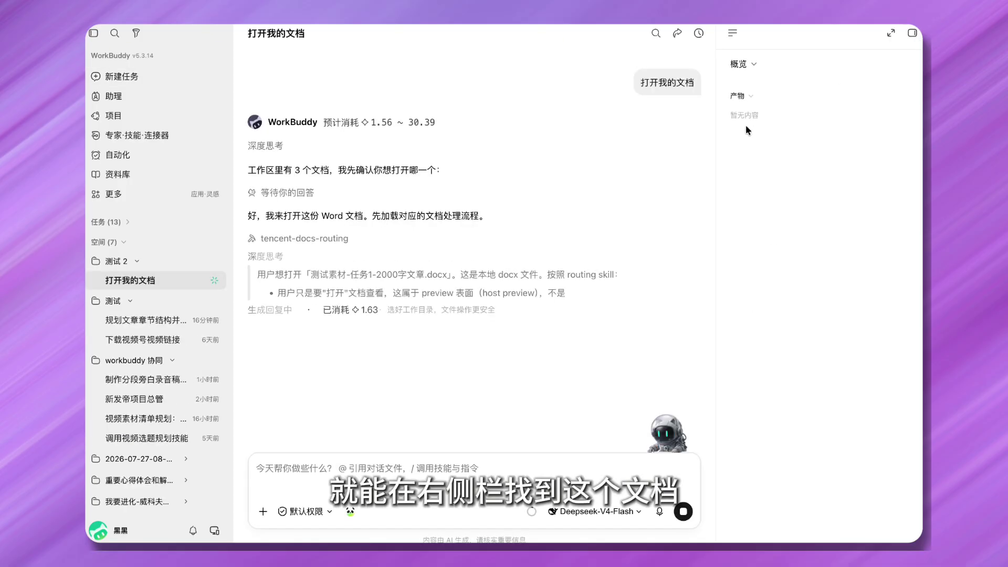
left_click(756, 66)
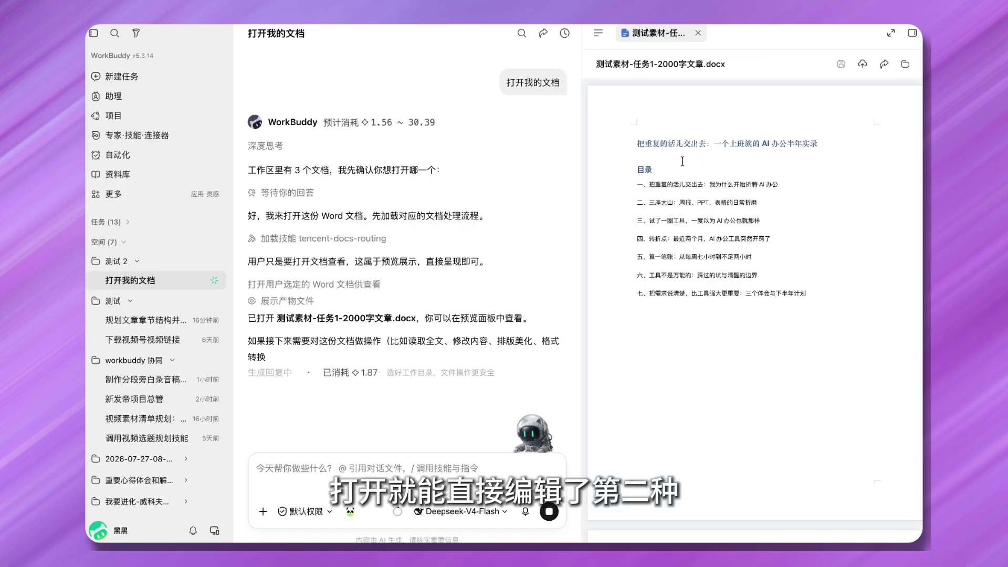
scroll(708, 266, "down", 3)
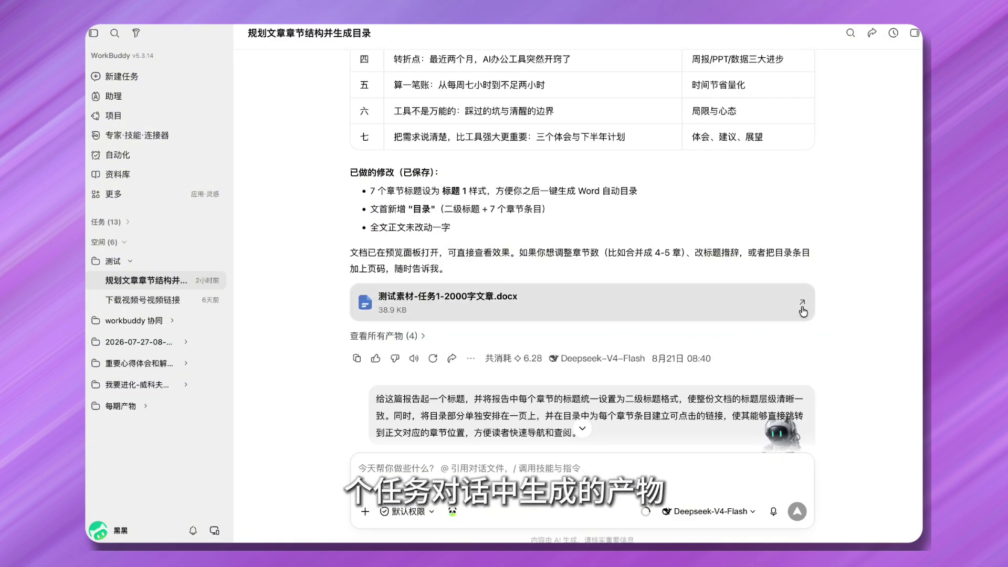
Open the generated 测试素材-任务1-2000字文章.docx from the 规划文章章节结构并生成目录 task and look through its chapters.
left_click(804, 305)
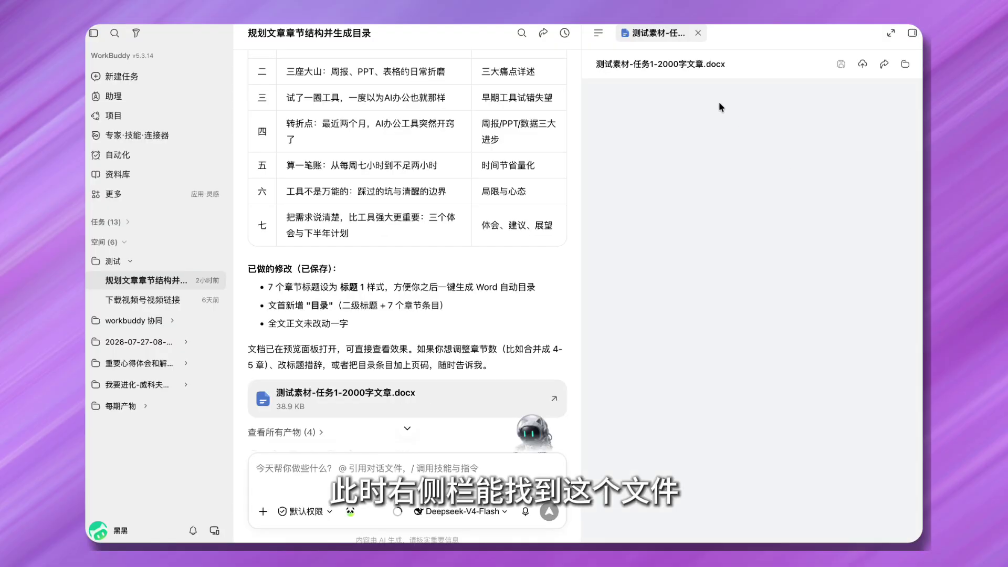
scroll(681, 227, "down", 10)
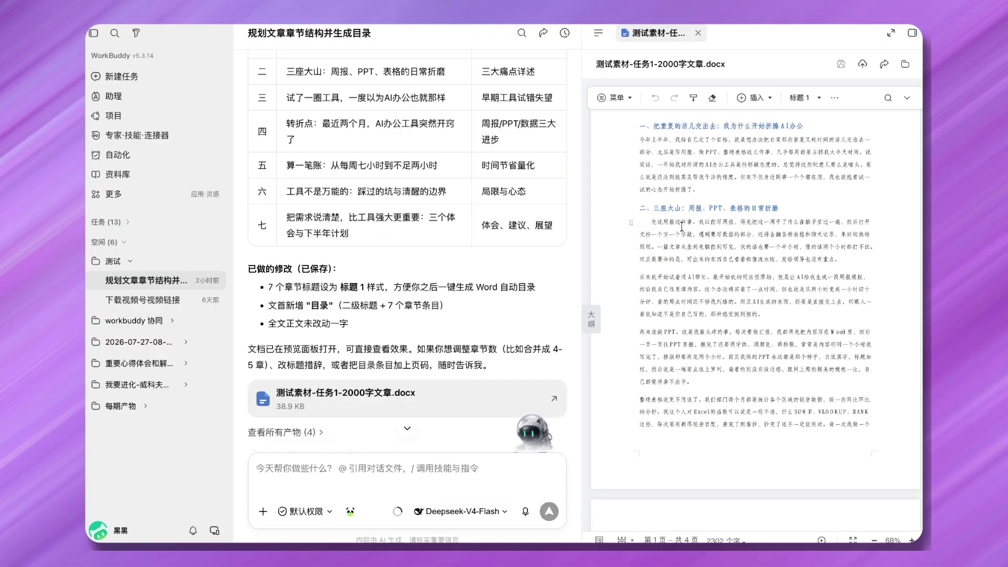
scroll(681, 227, "down", 6)
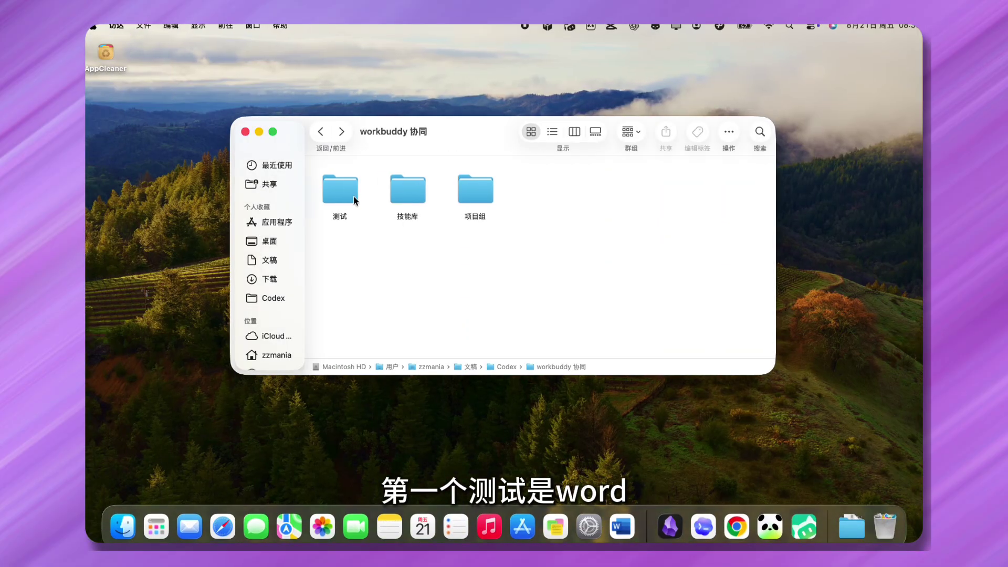
Open 测试素材-任务1-2000字文章.docx from the 测试 folder in Word, read through the unstructured article and close it.
double_click(342, 188)
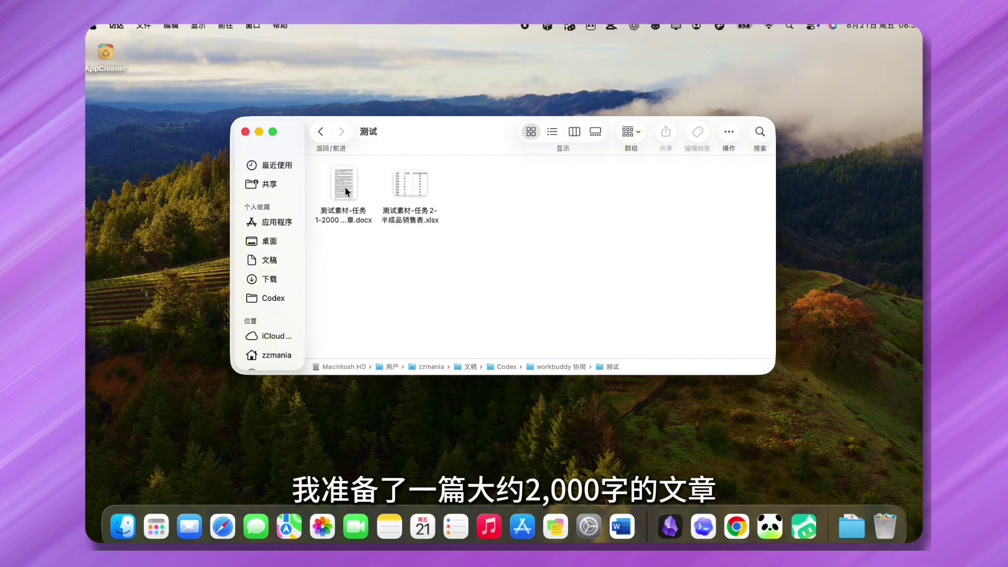
left_click(345, 188)
left_click(411, 185)
left_click(341, 191)
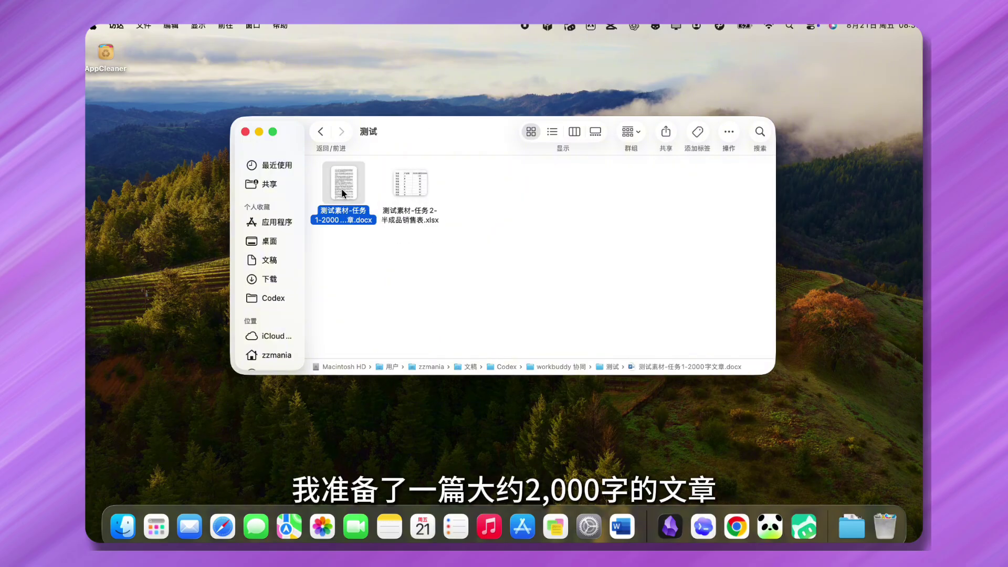
double_click(342, 192)
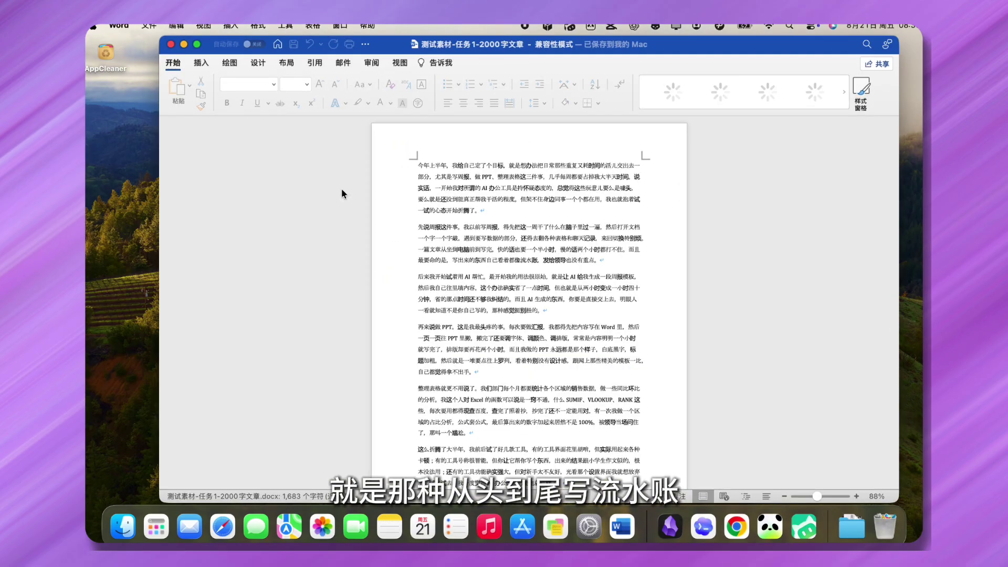
scroll(466, 235, "down", 2)
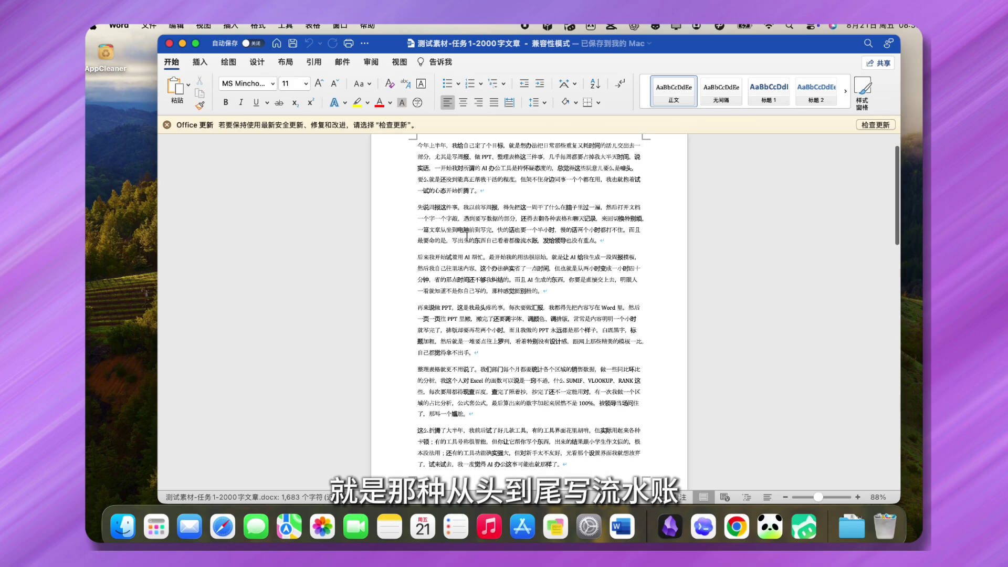
scroll(468, 236, "down", 15)
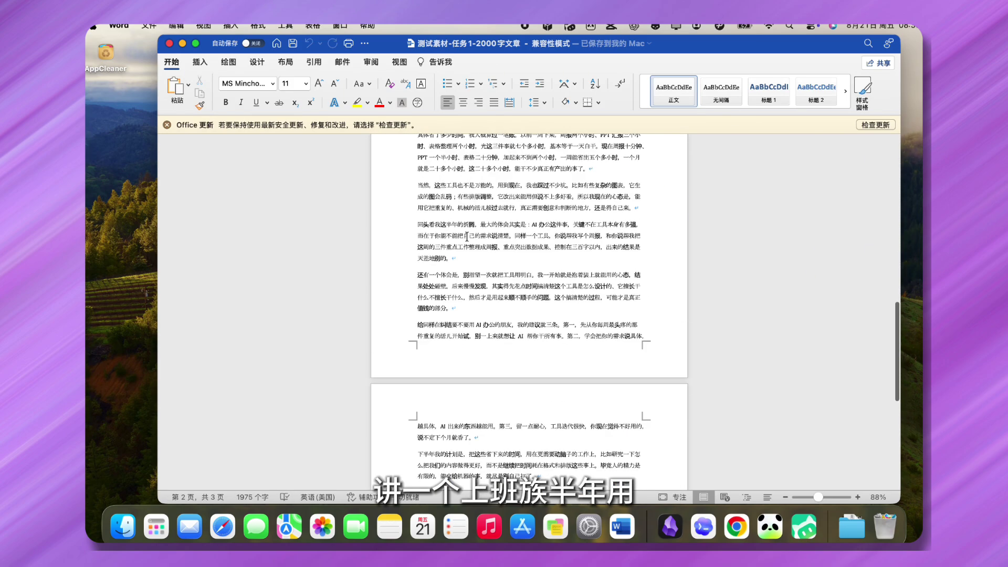
scroll(473, 283, "down", 5)
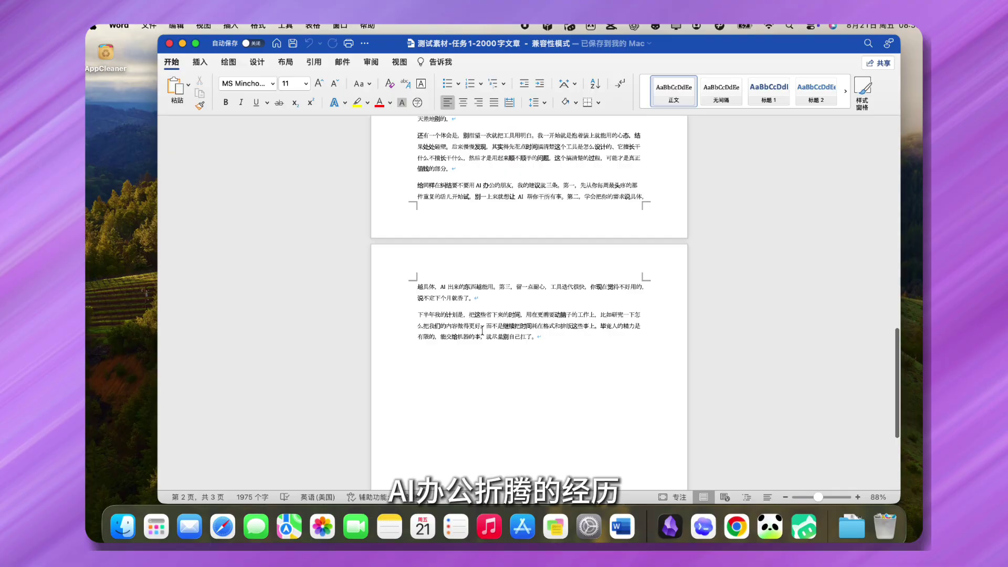
key("super+w")
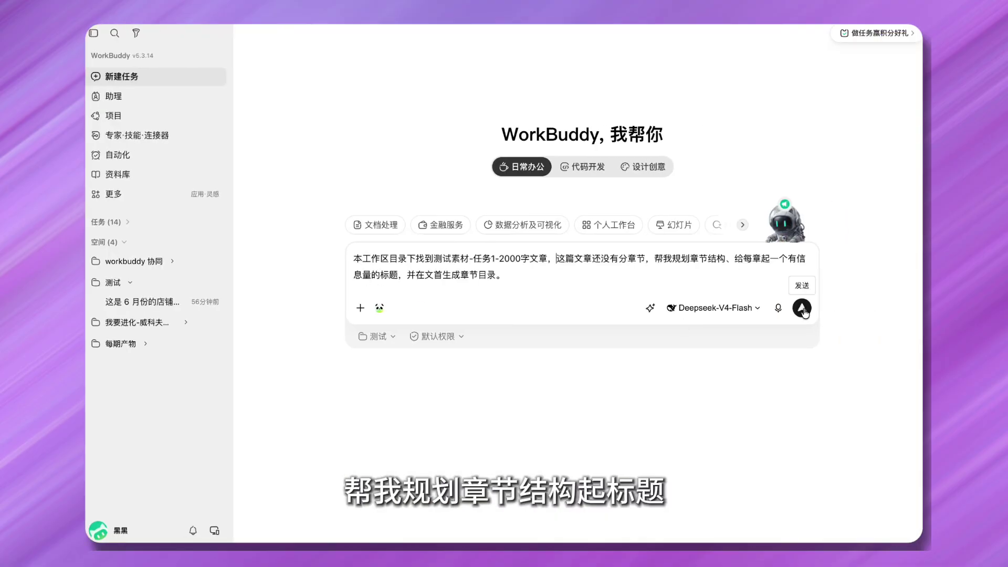
Submit the WorkBuddy request to plan the article's chapters, title each one and generate a contents list, showing the side preview.
left_click(802, 309)
left_click(912, 33)
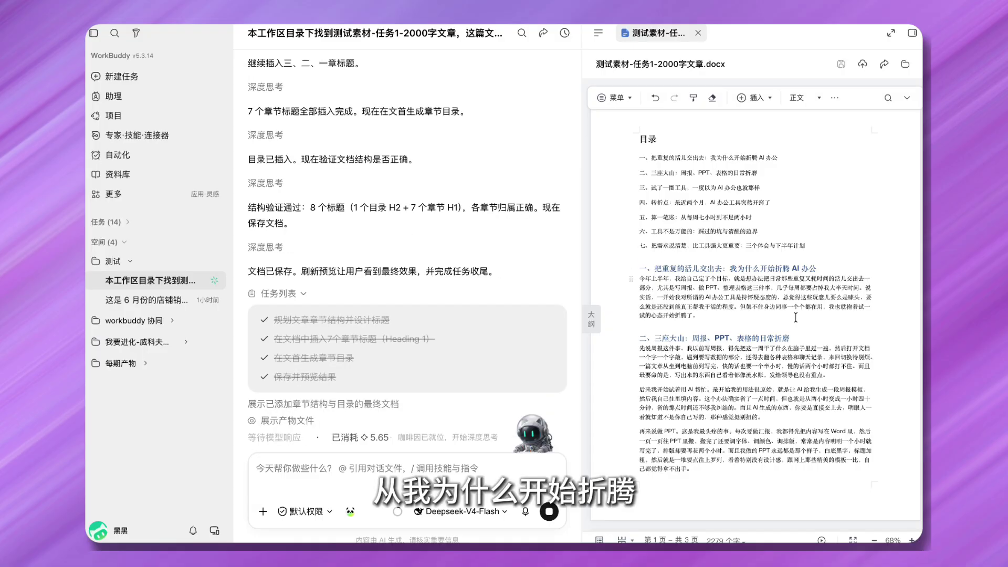
Review the contents list and chapter headings added throughout the previewed article.
scroll(796, 317, "down", 20)
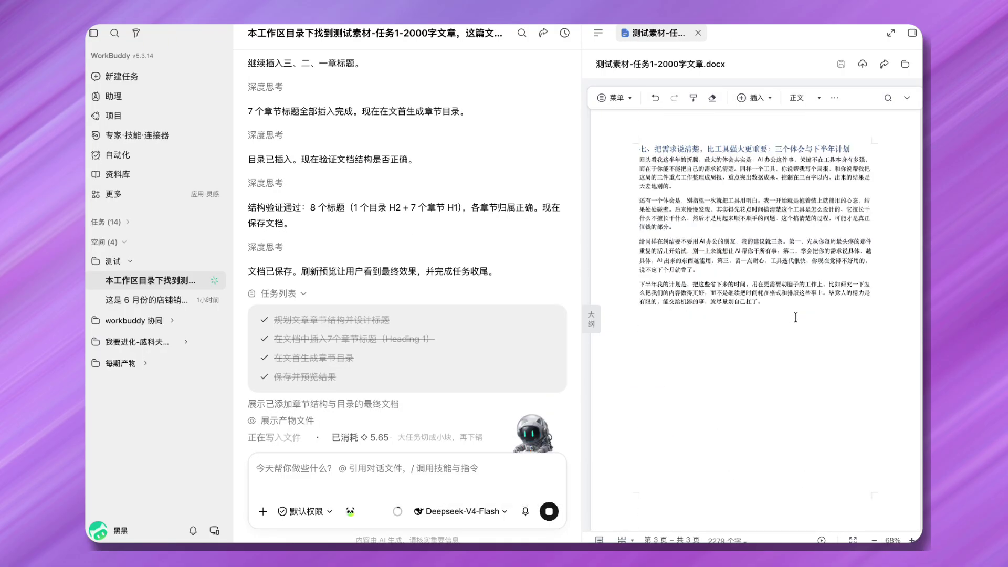
scroll(796, 317, "up", 3)
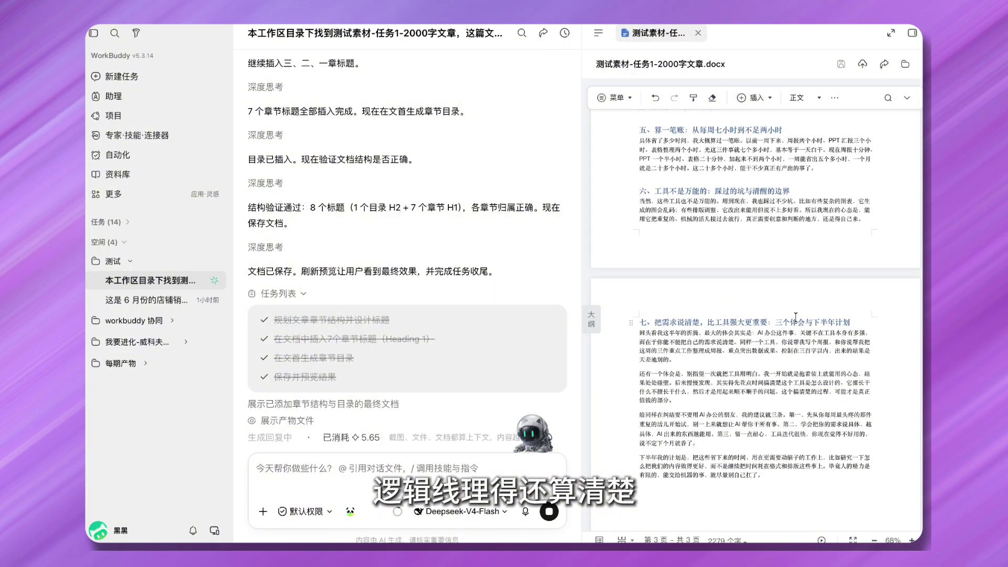
scroll(427, 348, "down", 10)
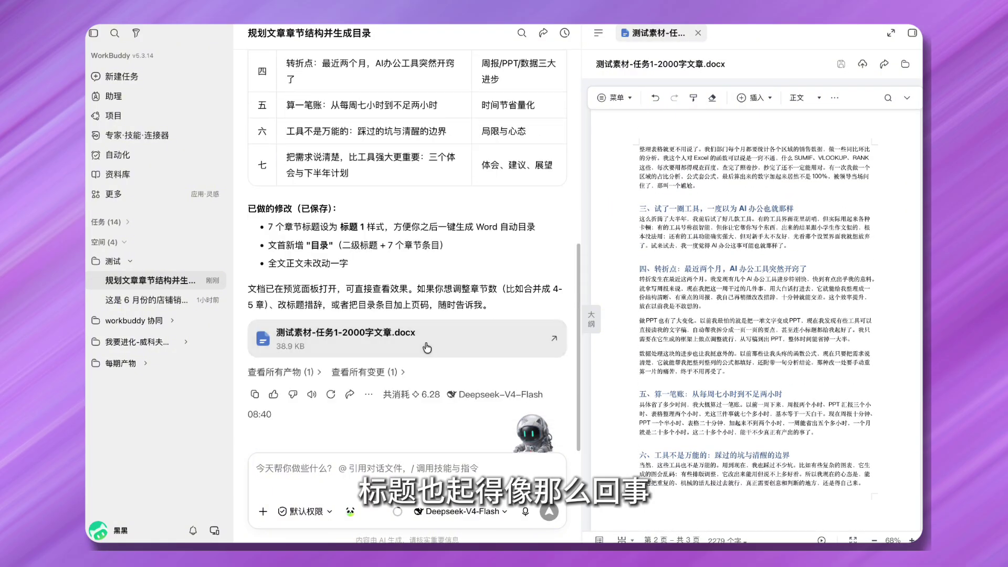
scroll(682, 236, "up", 10)
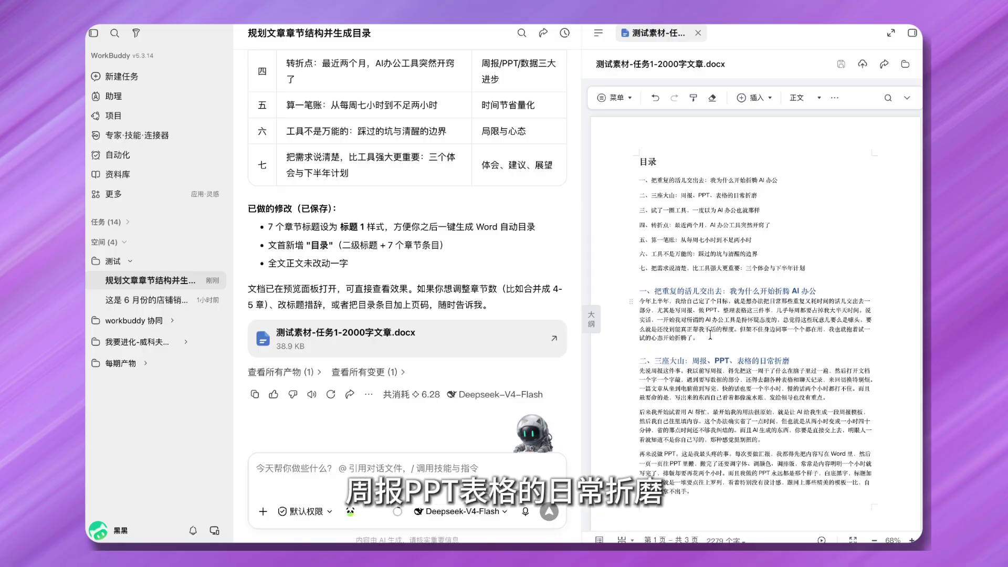
scroll(710, 334, "down", 10)
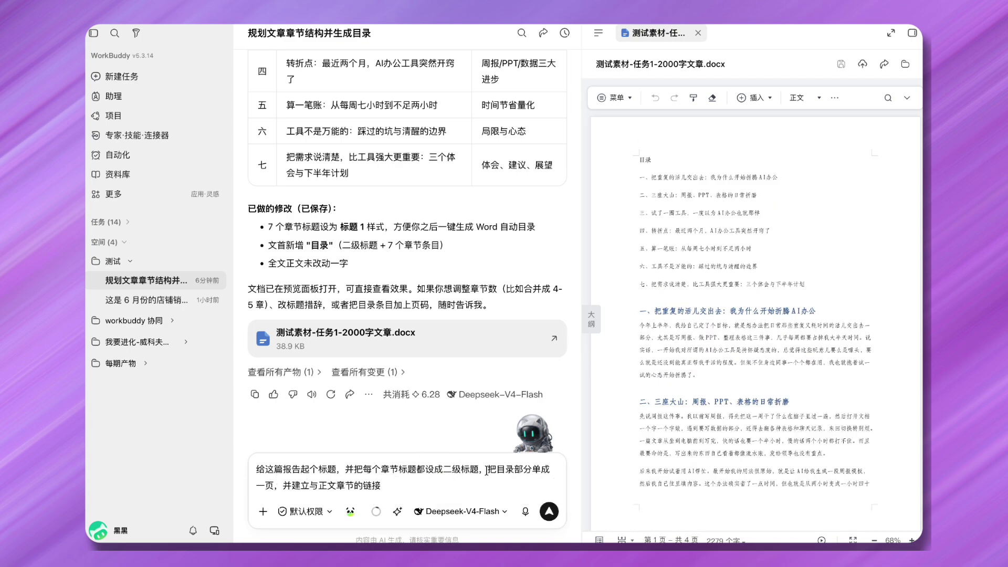
Optimize the follow-up prompt requesting a report title, second-level chapter headings, a separate contents page and links to the chapters.
left_click(402, 509)
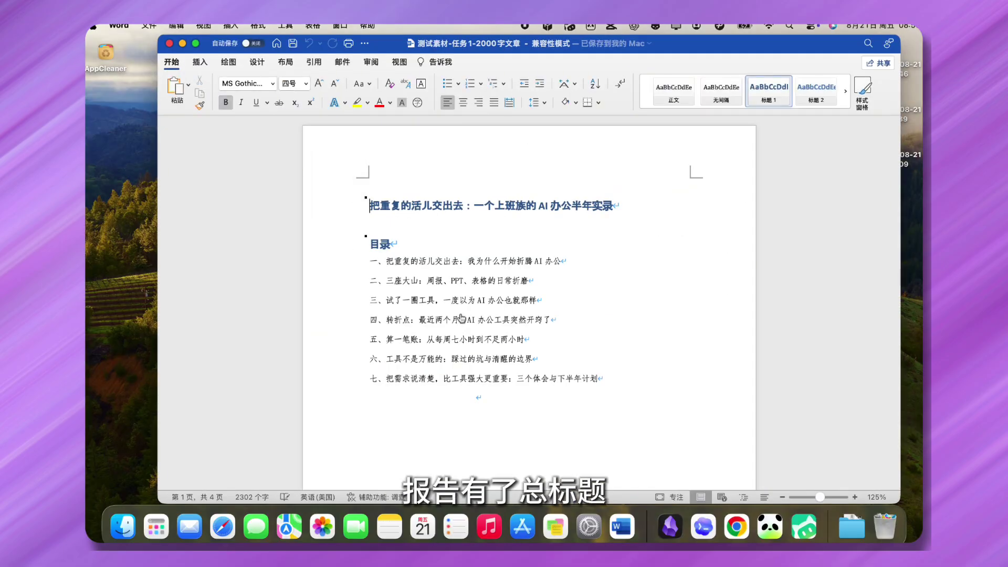
Review the report title, separate contents page and chapter headings in Word, and follow the contents links to their chapters.
scroll(461, 317, "down", 13)
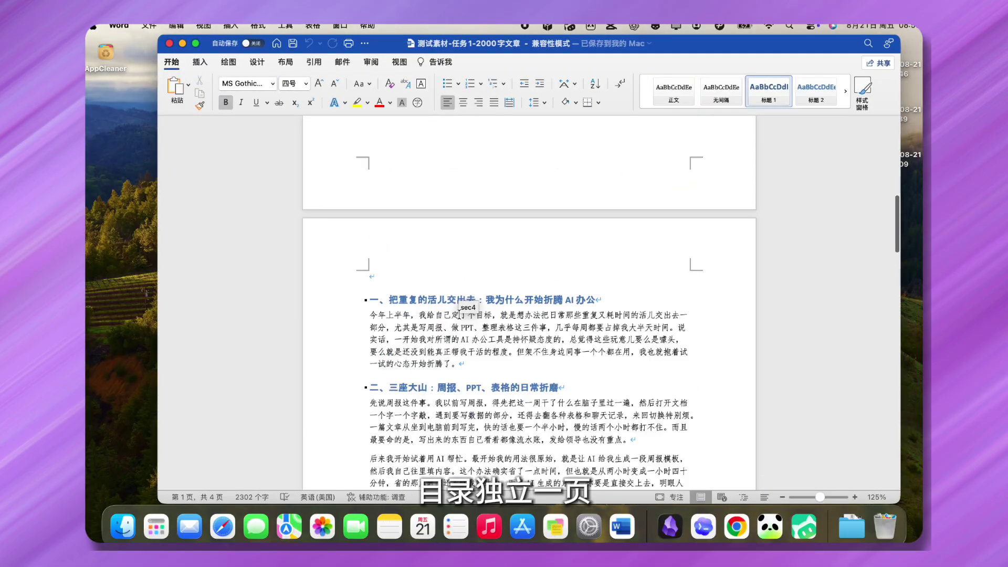
scroll(460, 315, "up", 10)
scroll(460, 315, "up", 3)
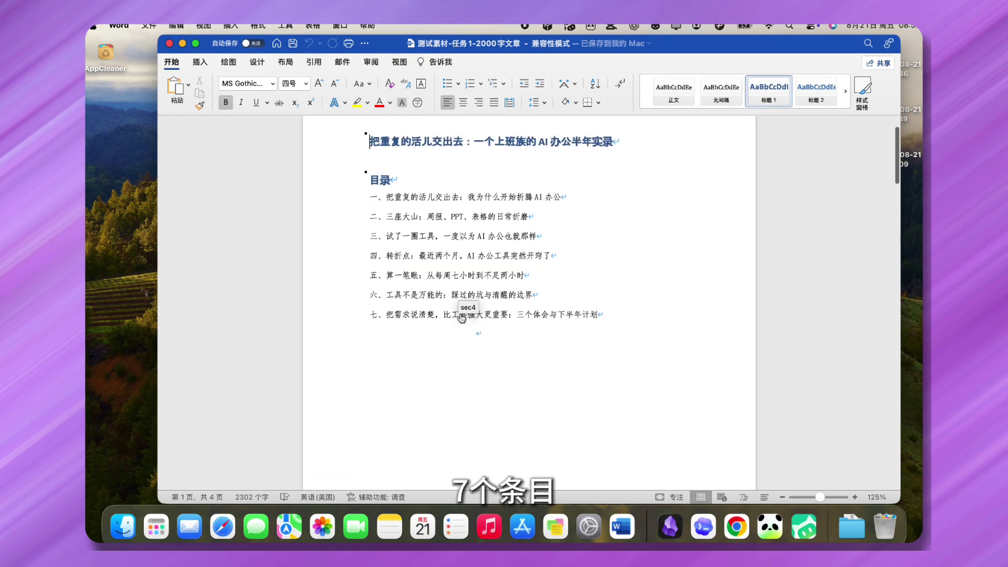
left_click(478, 192)
scroll(479, 209, "up", 3)
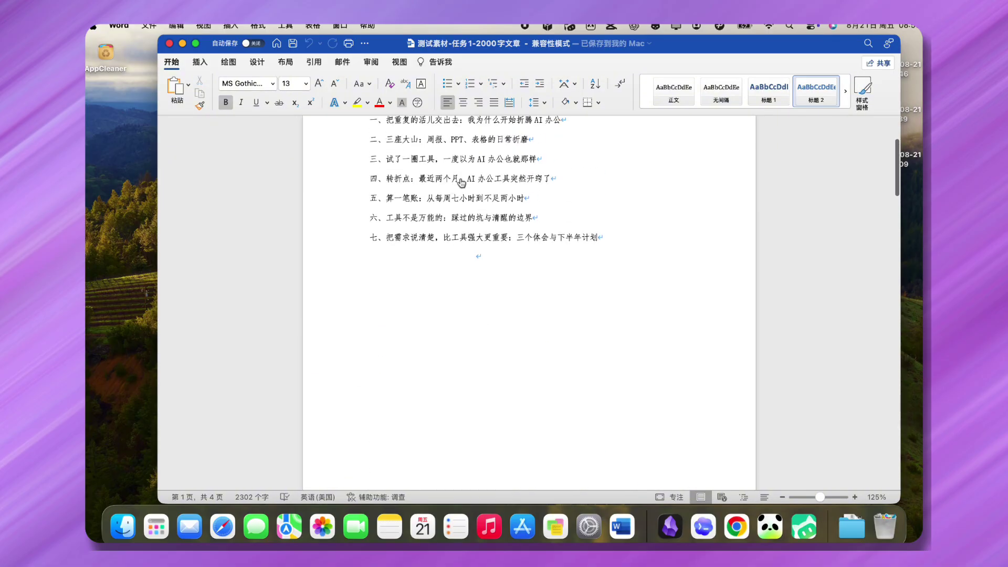
left_click(479, 185)
scroll(478, 302, "down", 10)
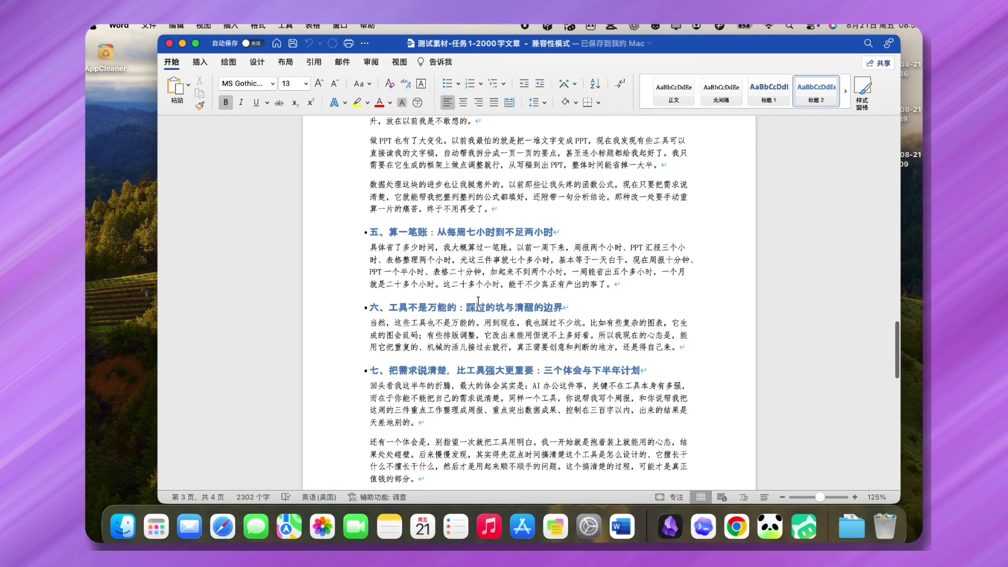
scroll(479, 303, "up", 20)
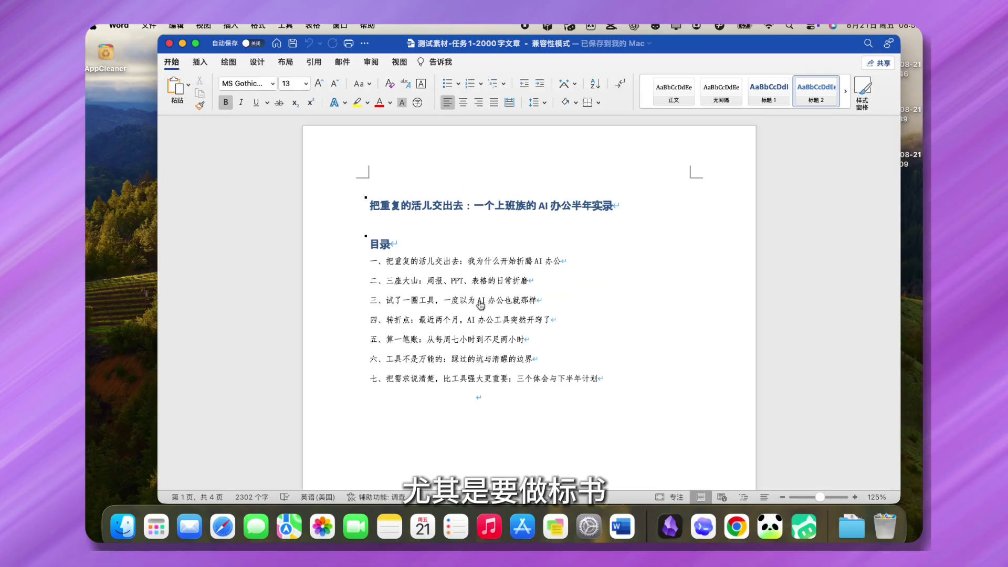
Set the font of the entire Word document to 仿宋 and check it across the pages.
key("super+a")
left_click(272, 83)
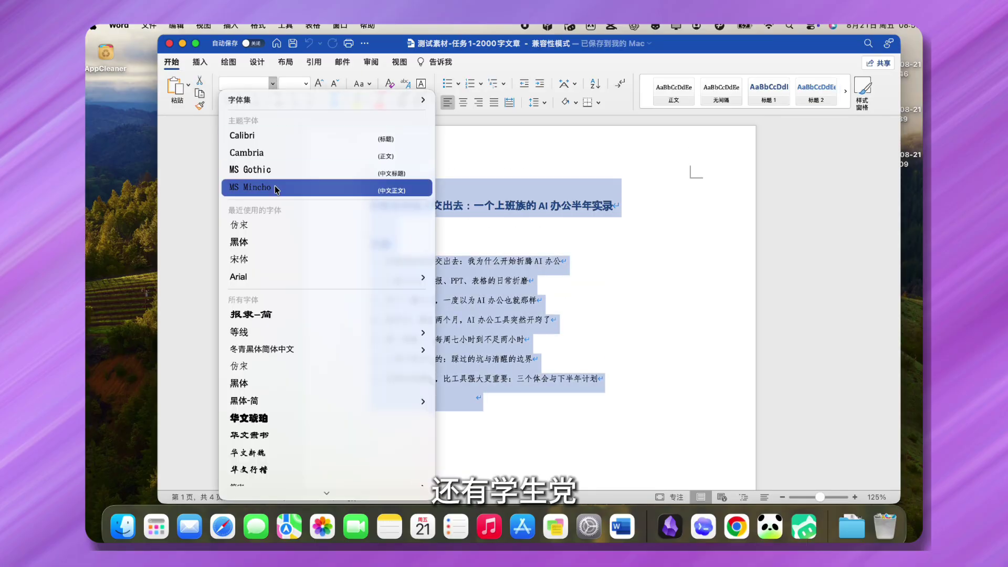
left_click(278, 226)
left_click(634, 320)
scroll(634, 320, "down", 15)
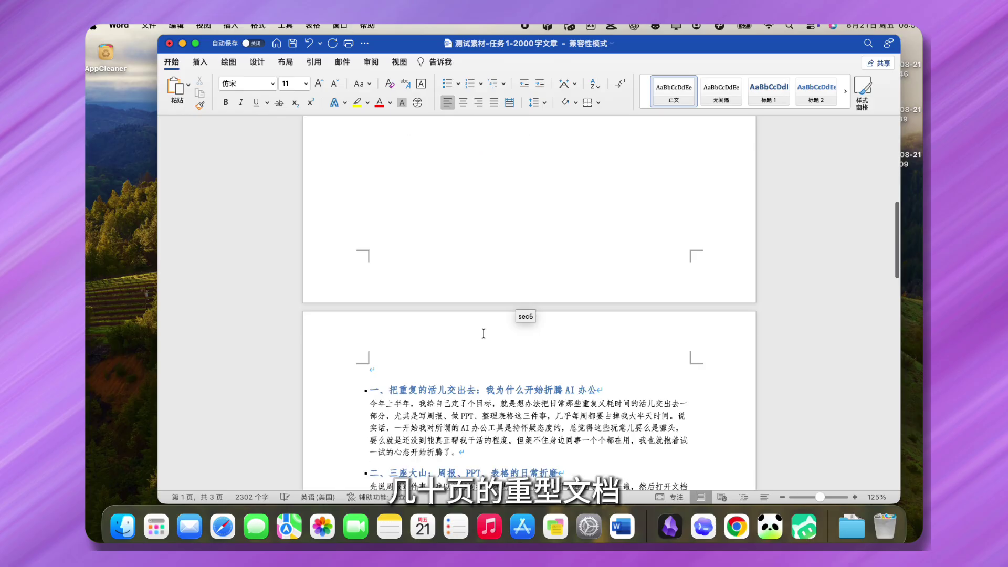
scroll(483, 333, "down", 5)
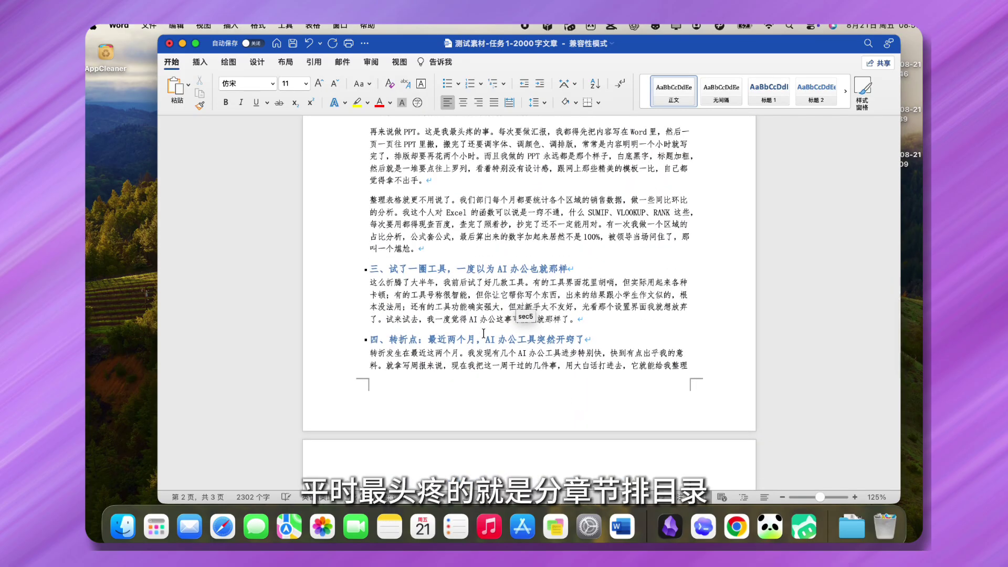
scroll(483, 333, "up", 20)
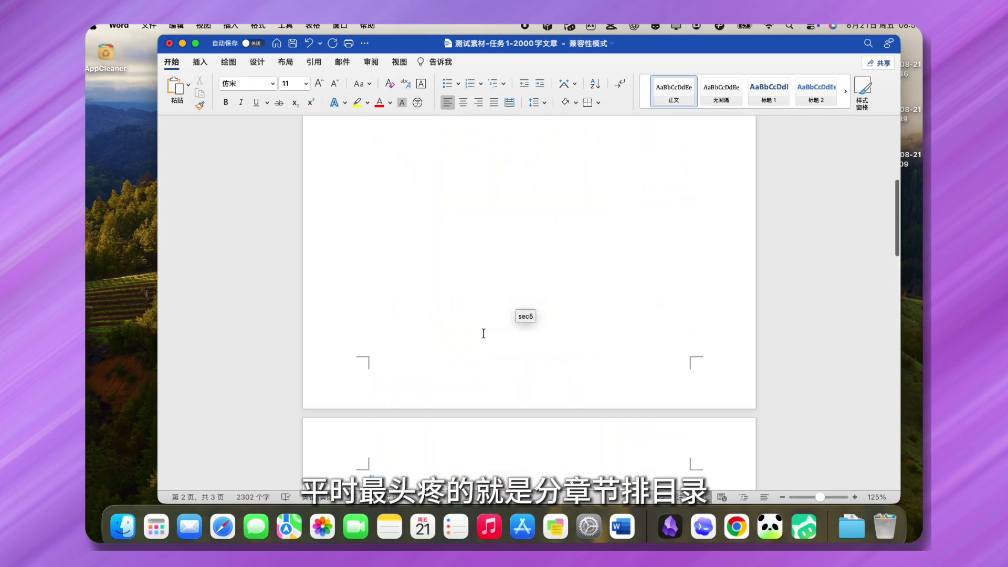
Show the navigation pane's heading outline and browse the article through its chapter entries.
left_click(399, 62)
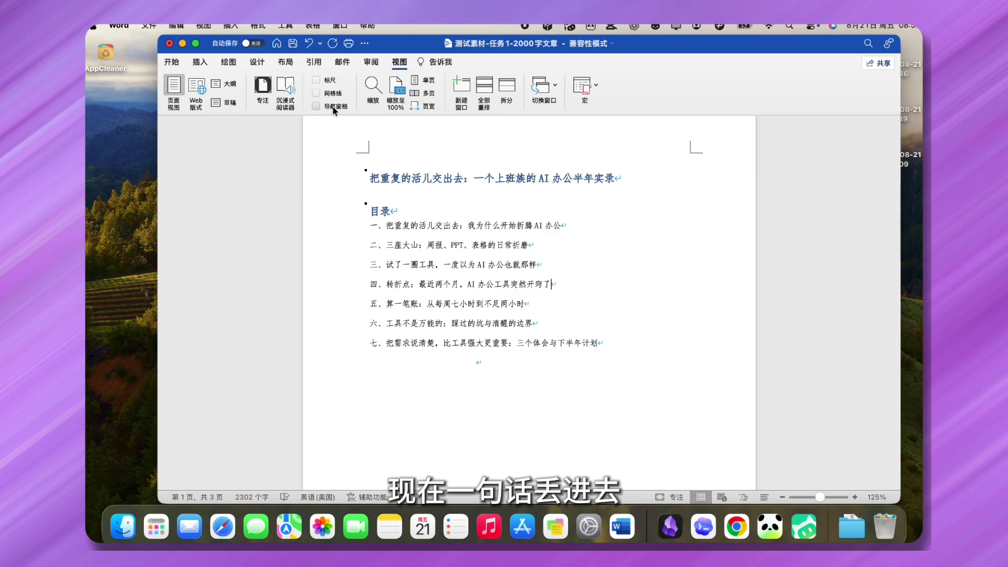
left_click(316, 106)
left_click(214, 128)
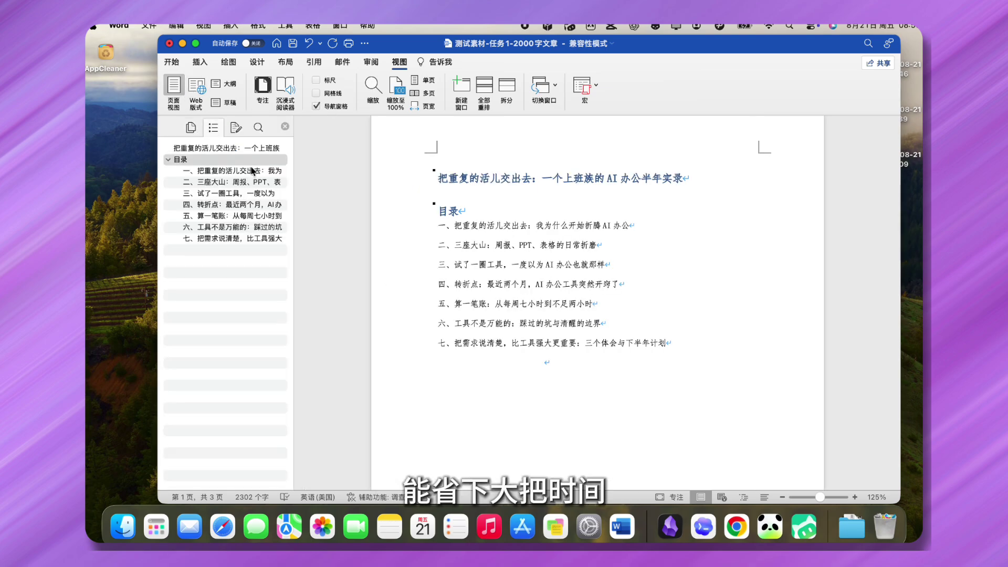
left_click(255, 173)
left_click(255, 183)
left_click(254, 194)
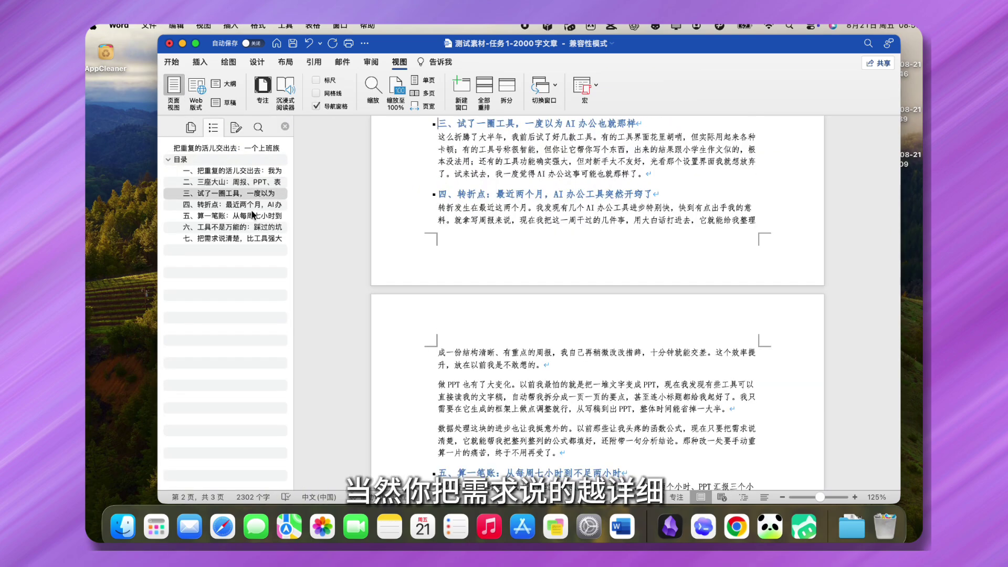
left_click(255, 216)
left_click(253, 227)
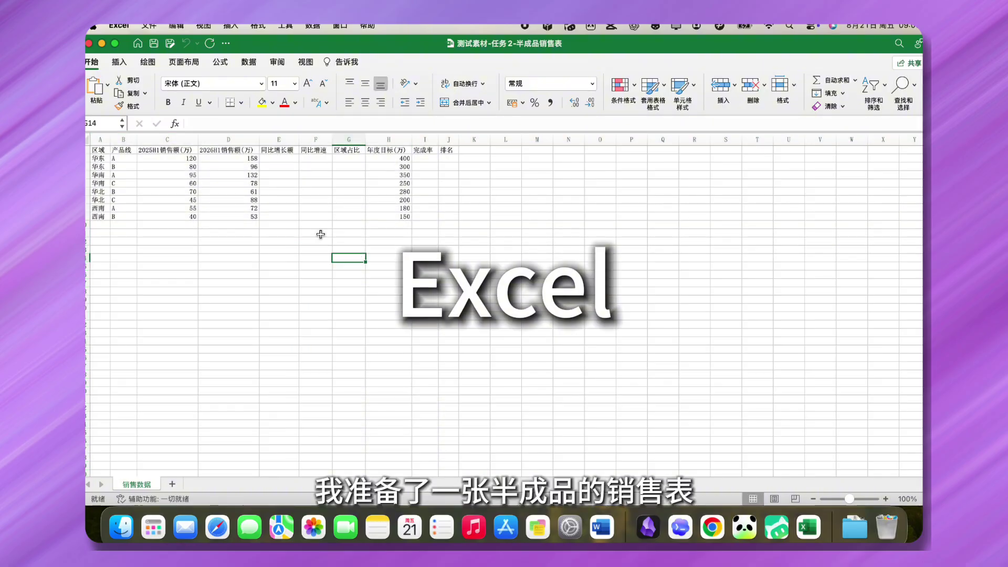
Examine the half-finished sales table in Excel, covering the existing sales figures and the empty calculation columns.
left_click(103, 152)
left_click_drag(103, 152, 255, 216)
left_click_drag(281, 161, 349, 217)
left_click_drag(427, 163, 445, 215)
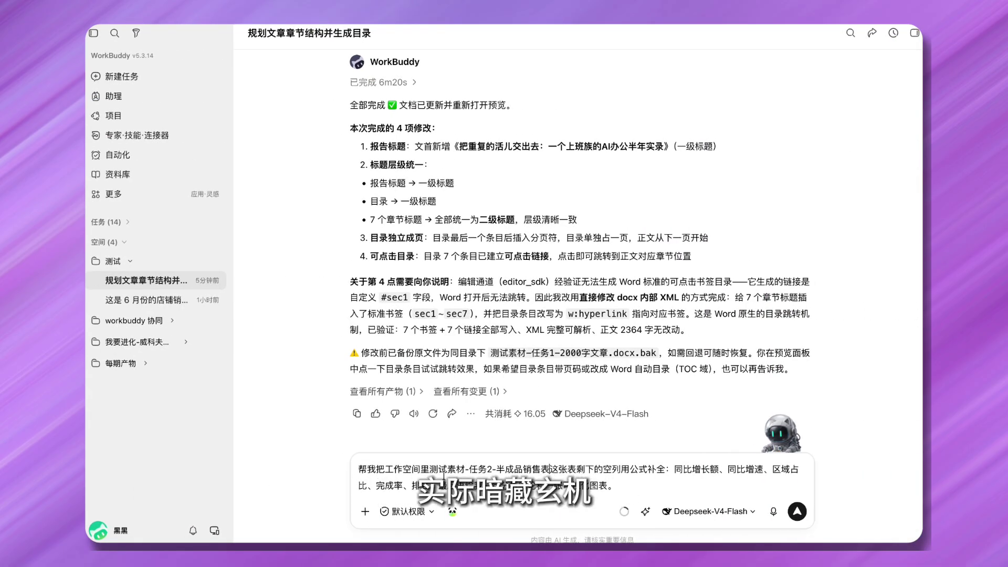
Append 并美化这张表。 to the WorkBuddy prompt about completing the sales table with formulas, a conclusion and a chart, and submit it.
left_click_drag(359, 470, 665, 469)
left_click(624, 475)
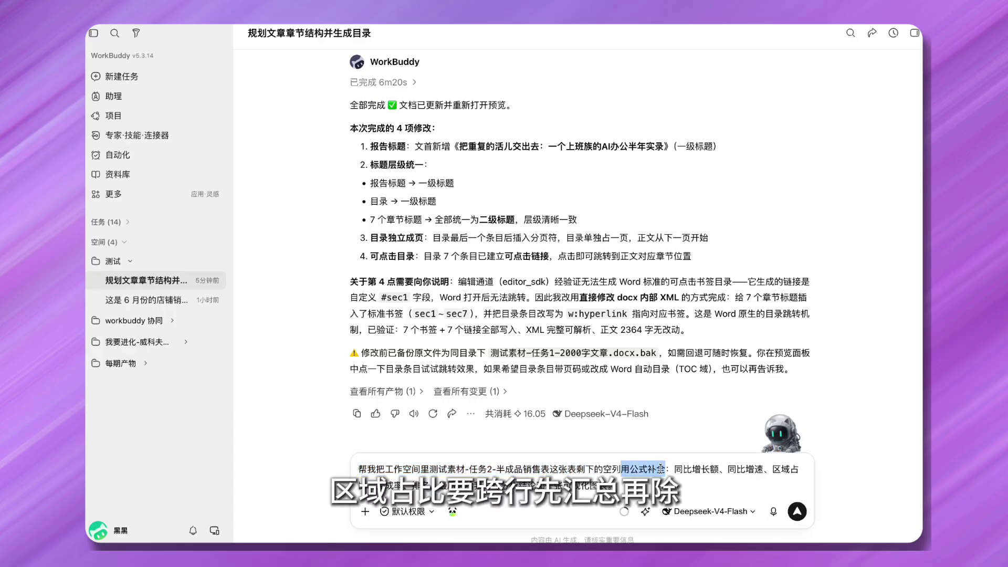
left_click(489, 502)
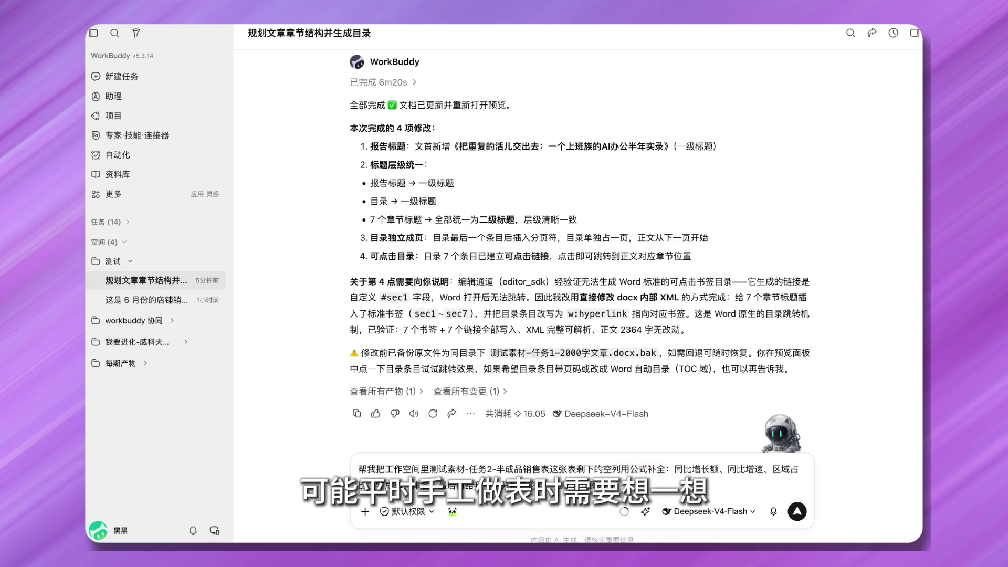
type("meihua")
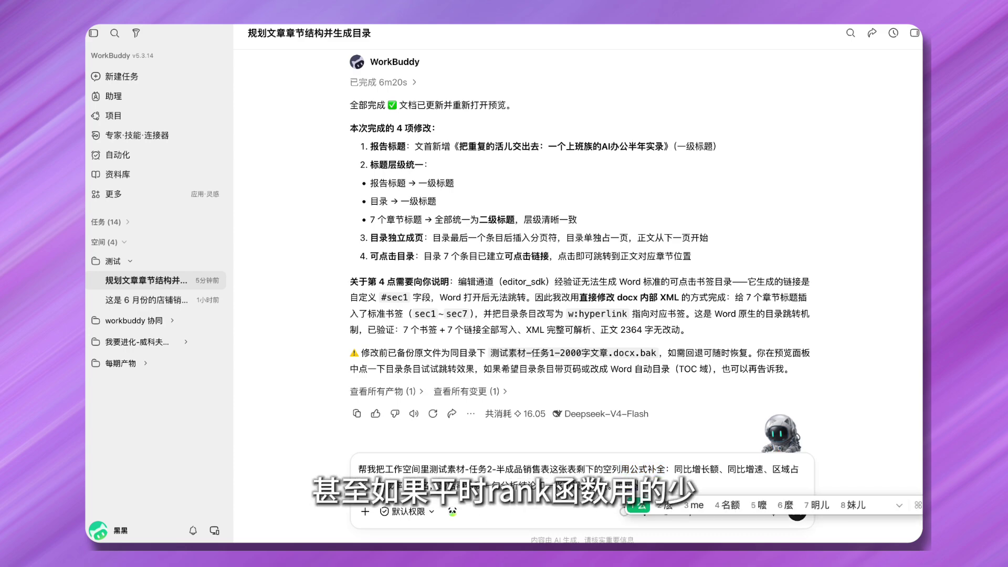
key("space")
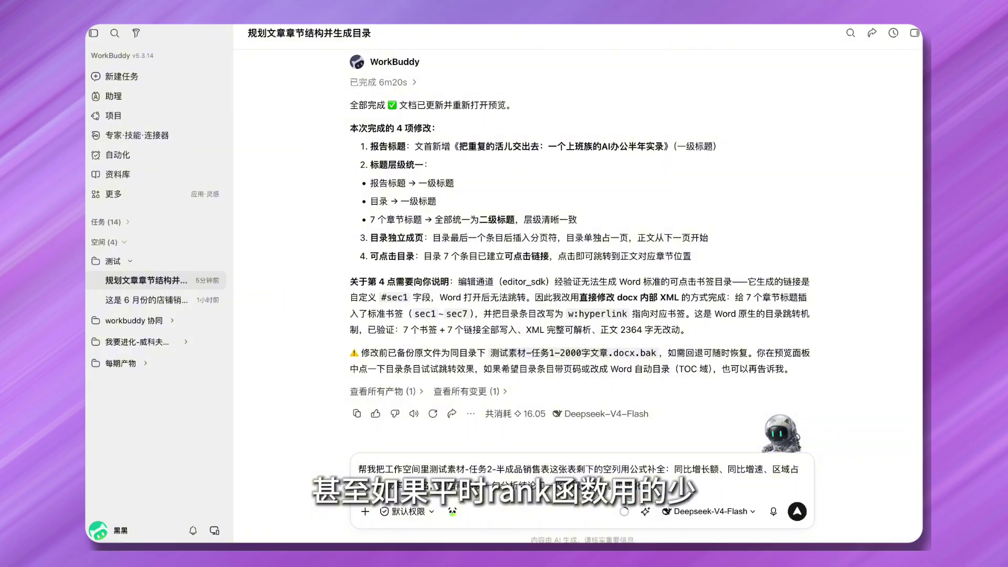
type("zhezhang")
key("space")
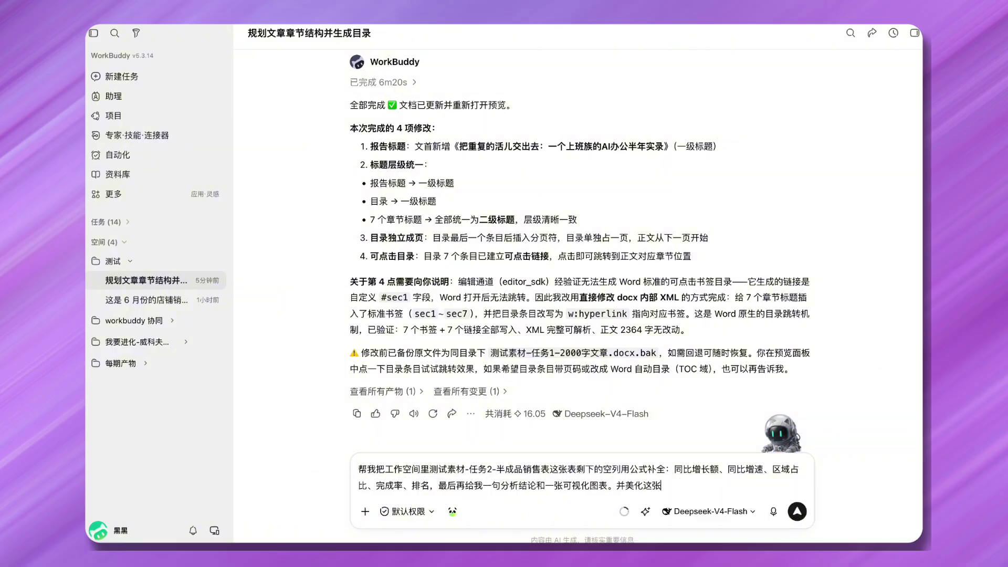
type("biao")
key("space")
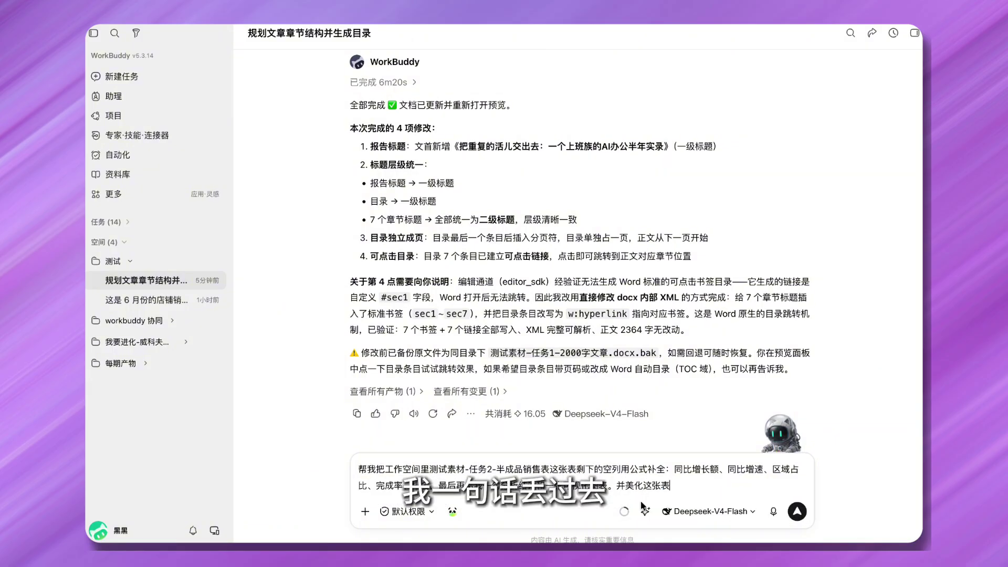
type("。")
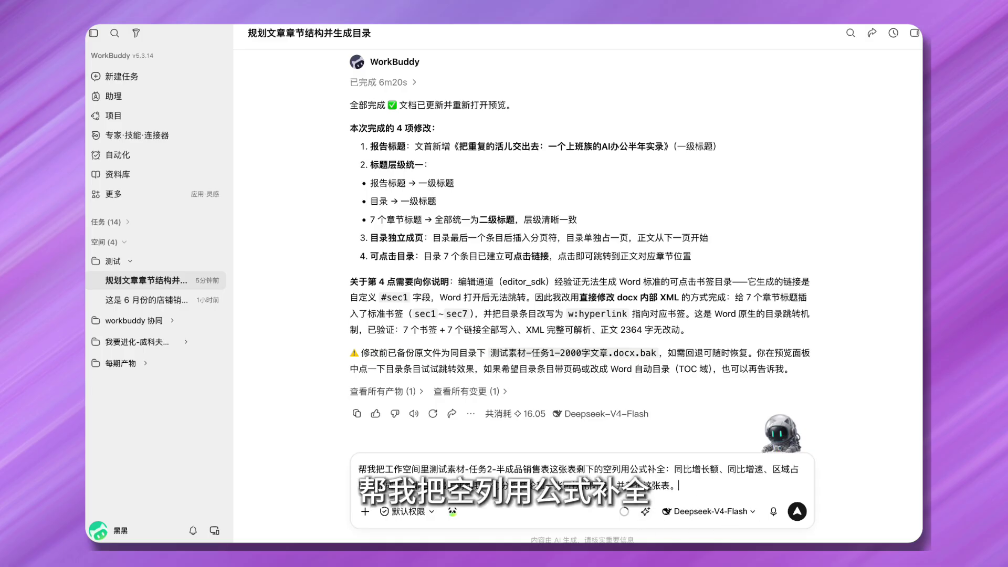
left_click(797, 512)
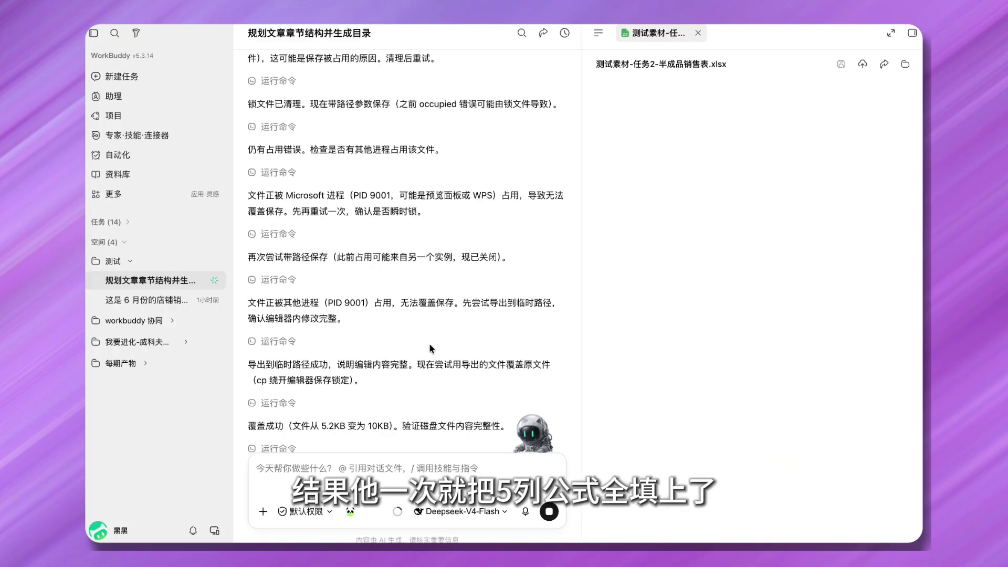
Look over the completed sales table in the WorkBuddy preview and inspect the 排名 column's formulas in Excel.
scroll(749, 254, "right", 10)
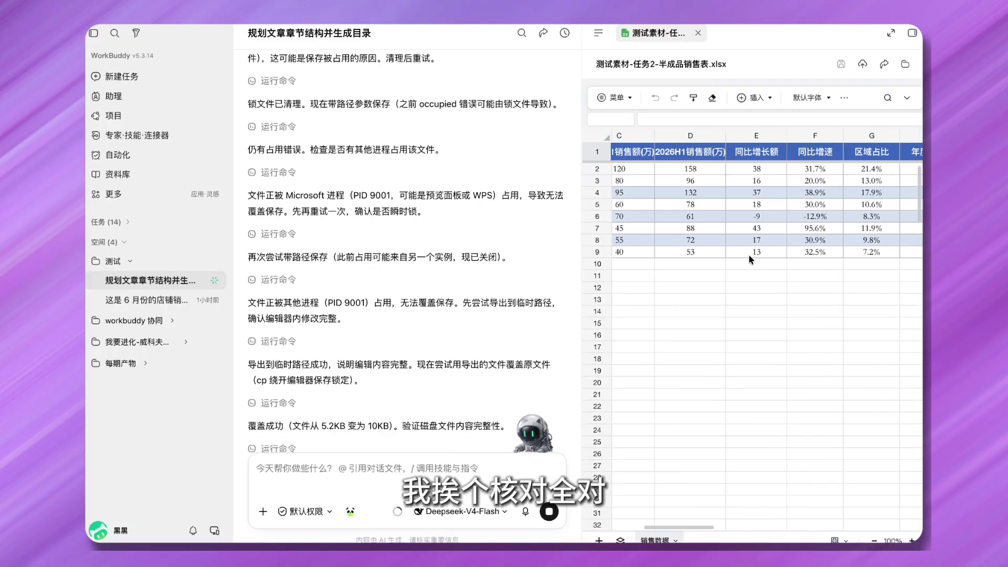
scroll(749, 254, "right", 10)
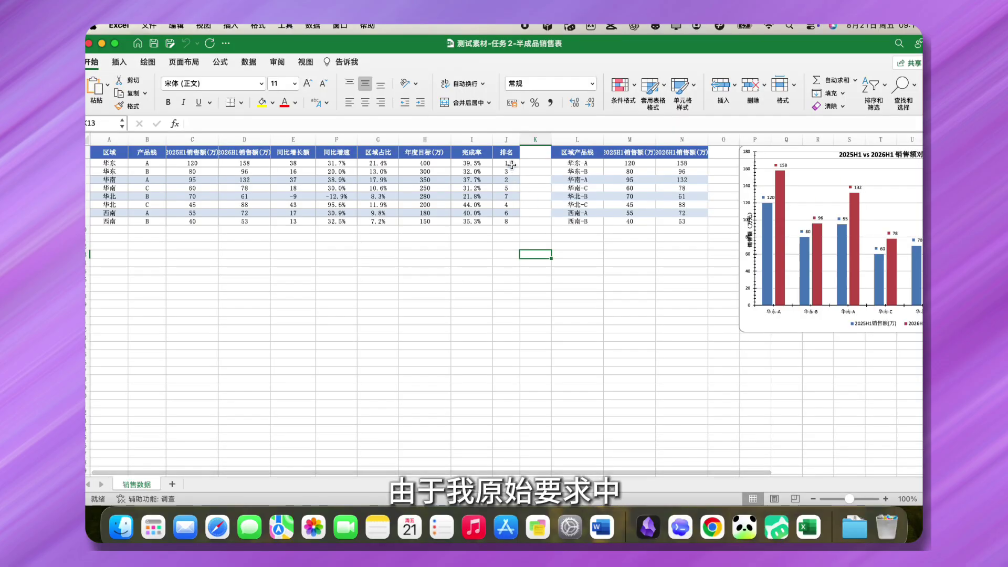
left_click(506, 162)
left_click_drag(302, 123, 188, 123)
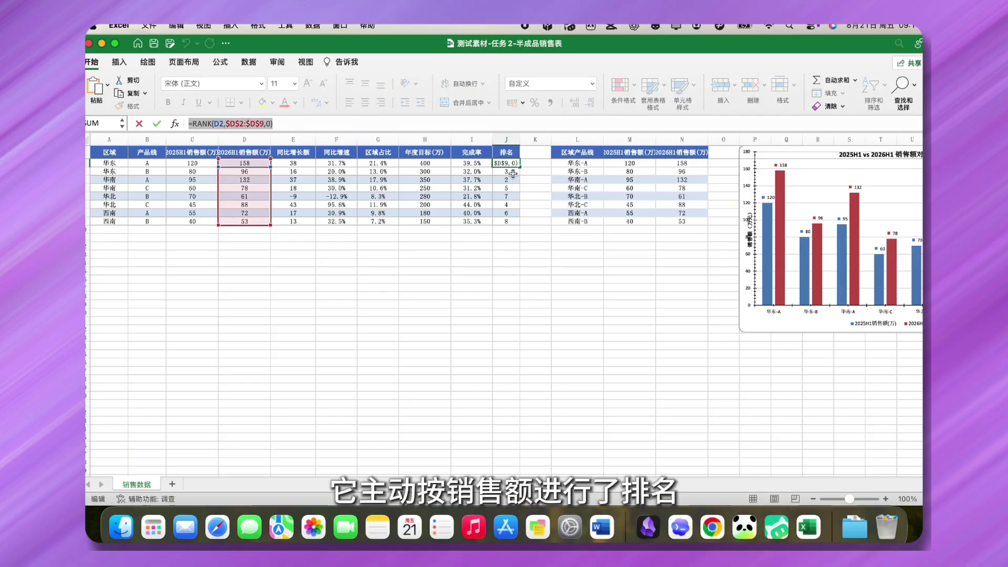
type("=")
left_click(515, 181)
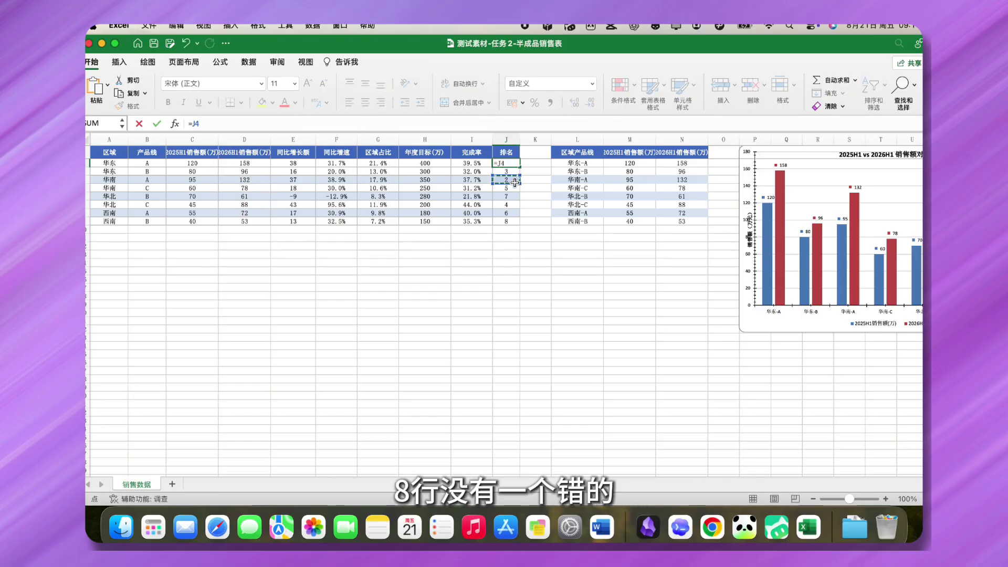
key("Escape")
left_click(512, 174)
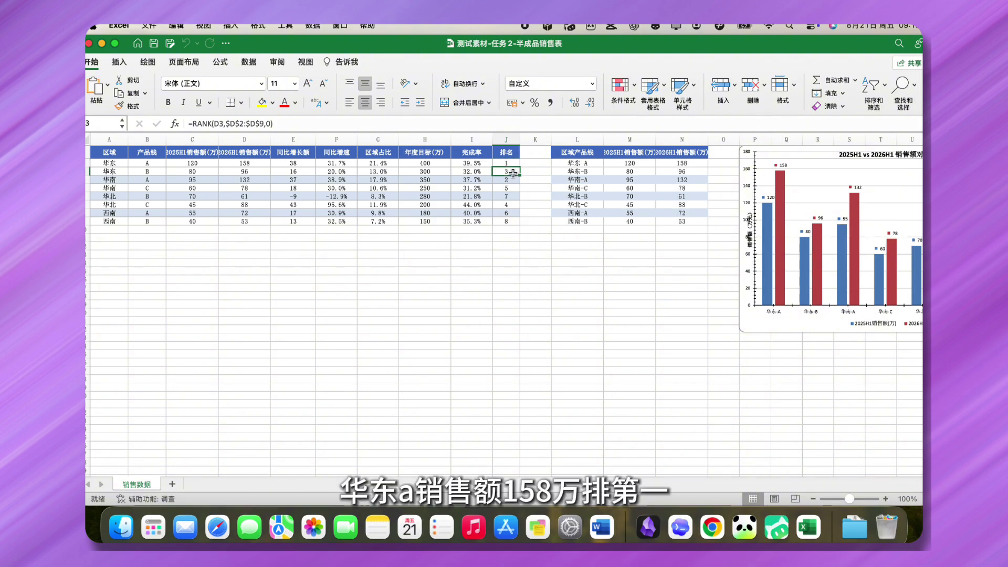
left_click(513, 180)
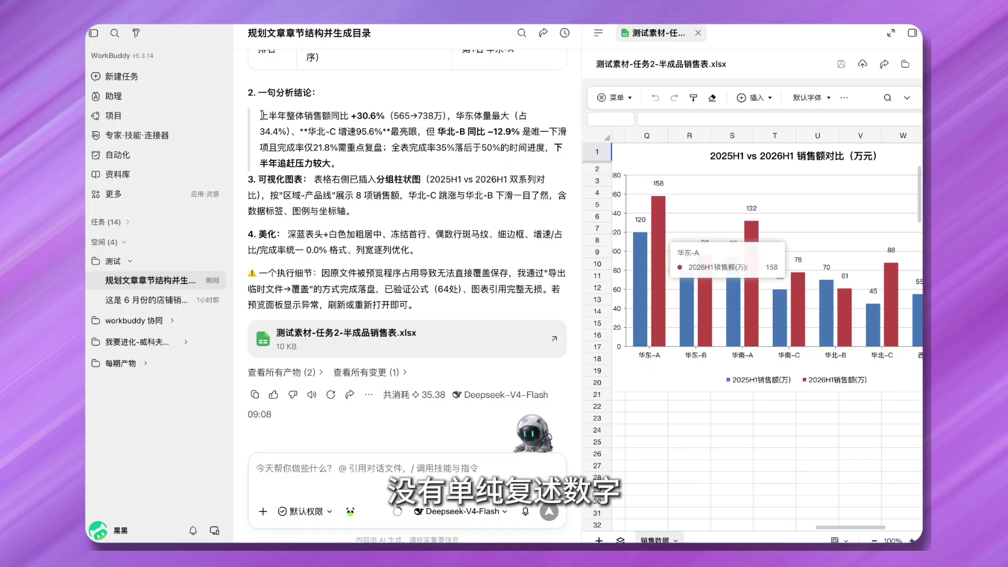
Highlight the one-sentence analysis conclusion in WorkBuddy's reply and read it through.
left_click_drag(264, 114, 517, 164)
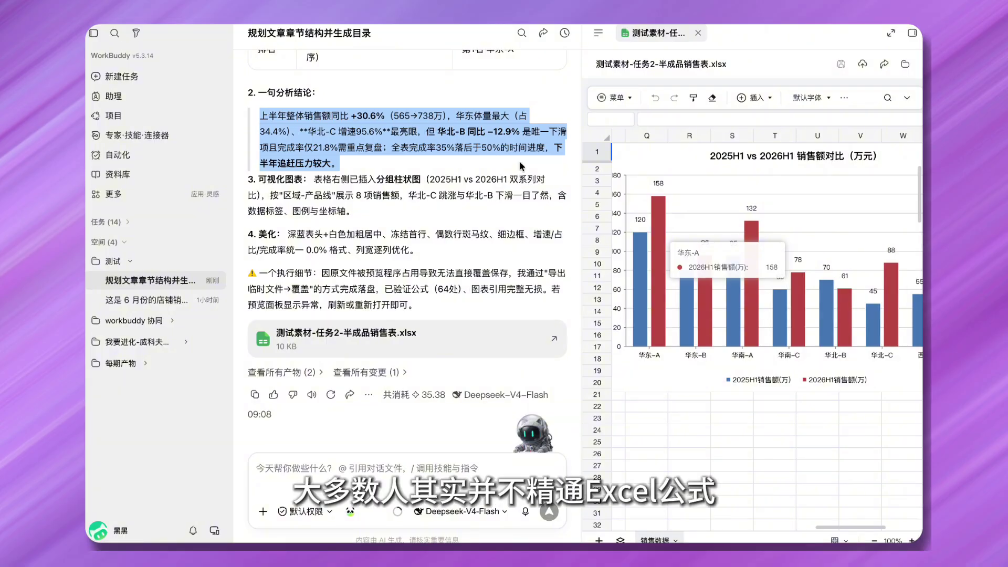
left_click(504, 225)
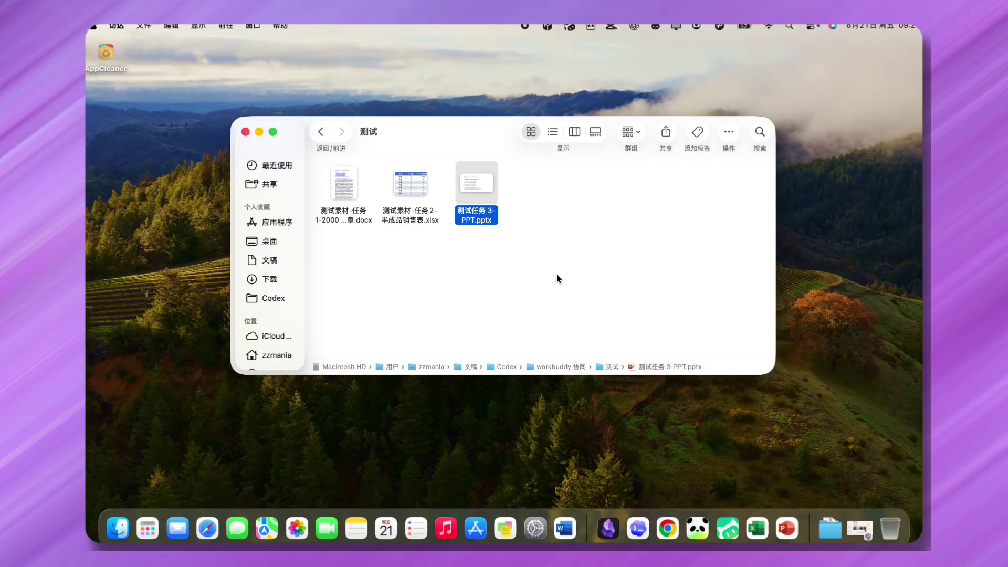
Open 测试任务 3-PPT.pptx from the 测试 folder in PowerPoint and look through its three unformatted slides.
double_click(478, 185)
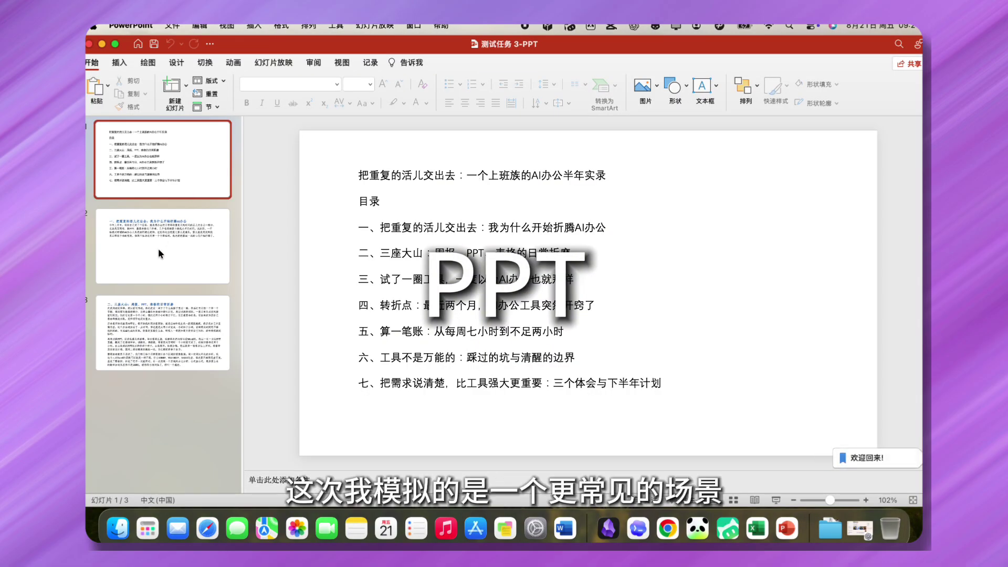
left_click(159, 247)
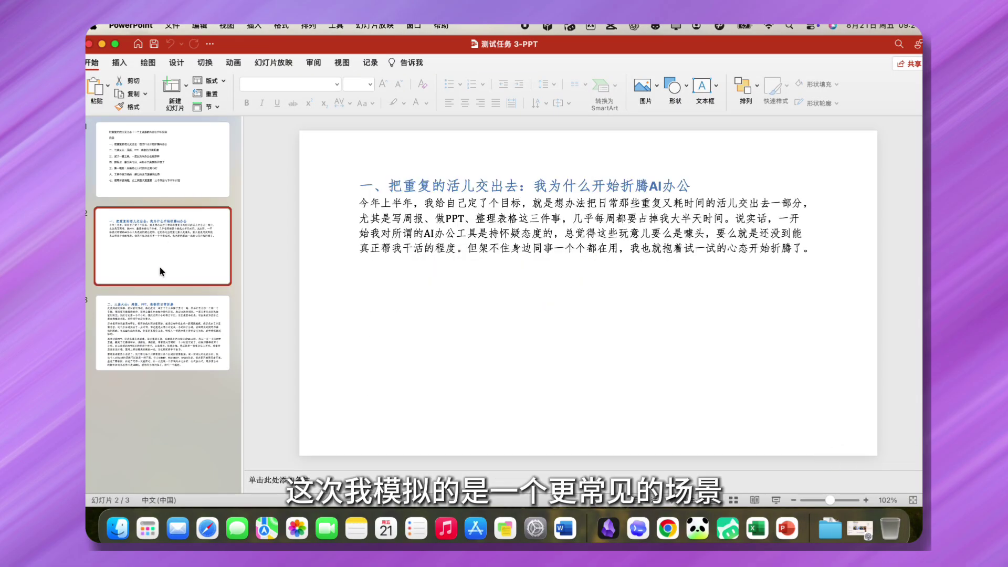
left_click(171, 327)
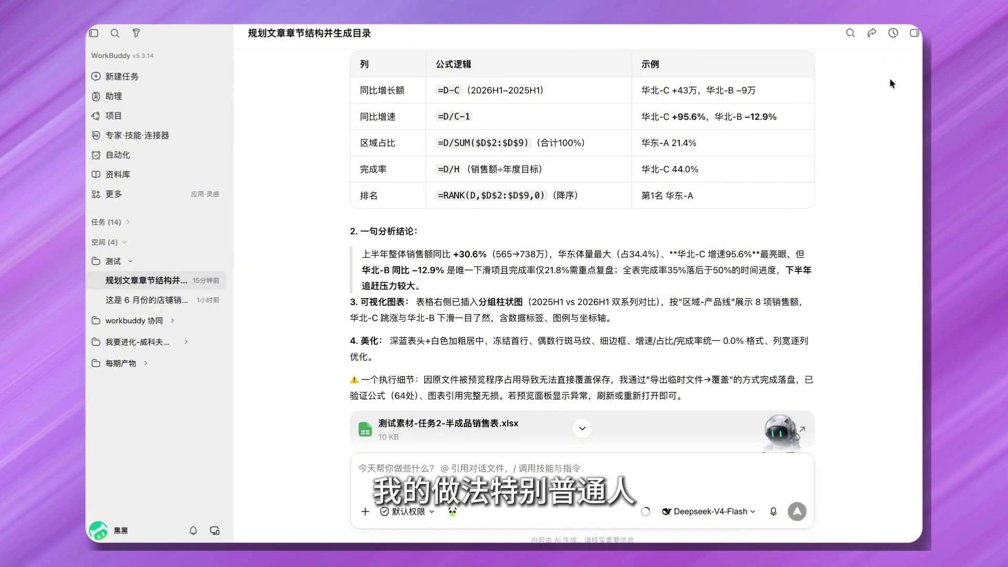
Show the workspace files beside the WorkBuddy chat and preview 测试任务 3-PPT.pptx.
left_click(914, 33)
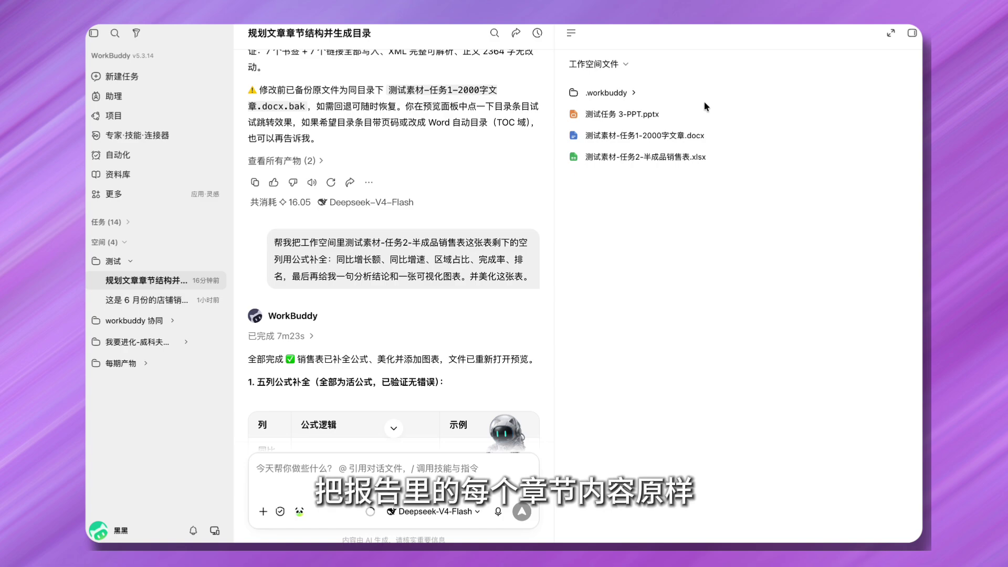
left_click(630, 115)
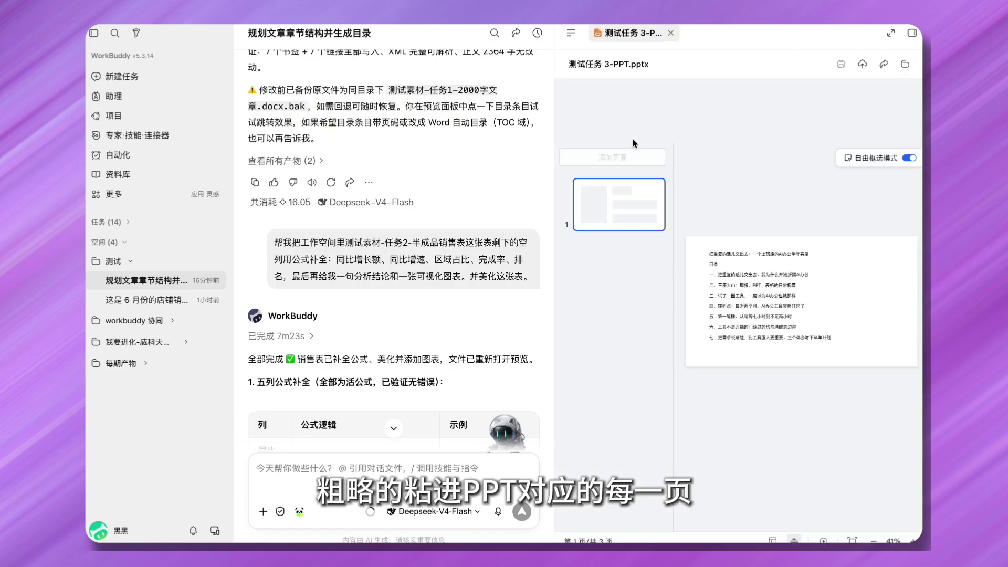
Frame all of slide 3's text and ask WorkBuddy to condense it into key points with subheadings, a clean layout and 30-second speaker notes.
left_click(634, 316)
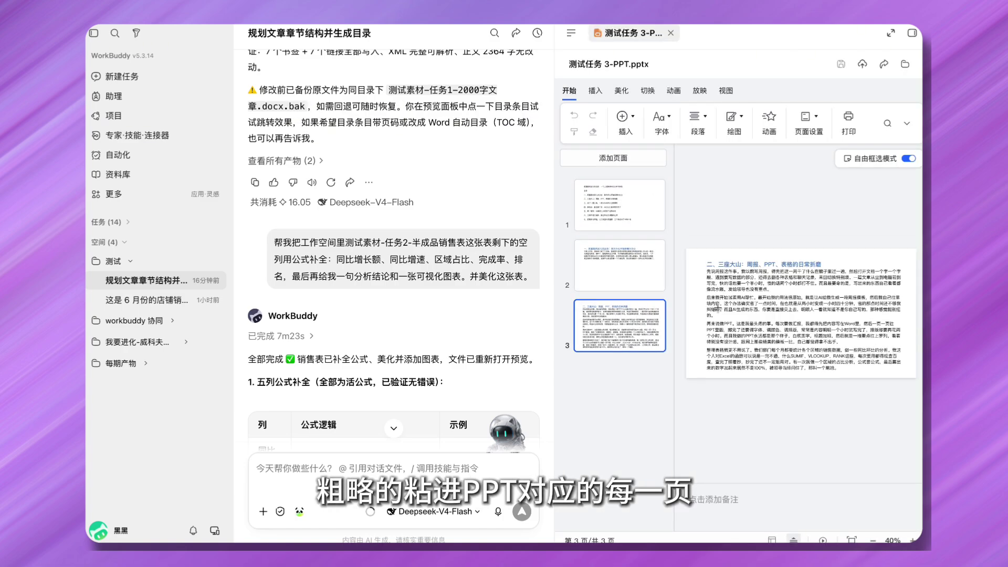
left_click_drag(696, 256, 915, 385)
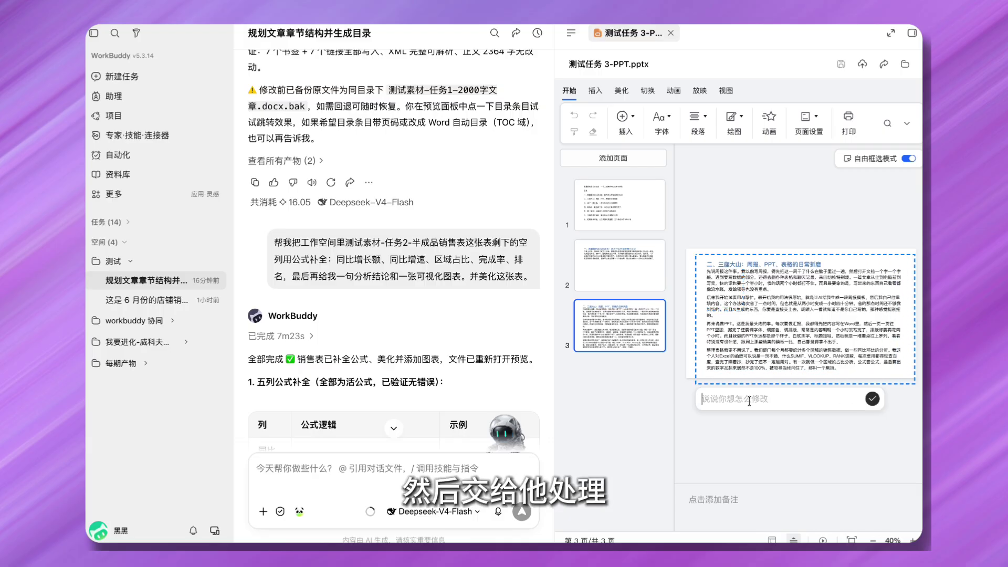
type("这页太挤了，帮我提炼成要点 + 小标题，重排成清爽版式，再按这页内容生成 30 秒演讲备注。")
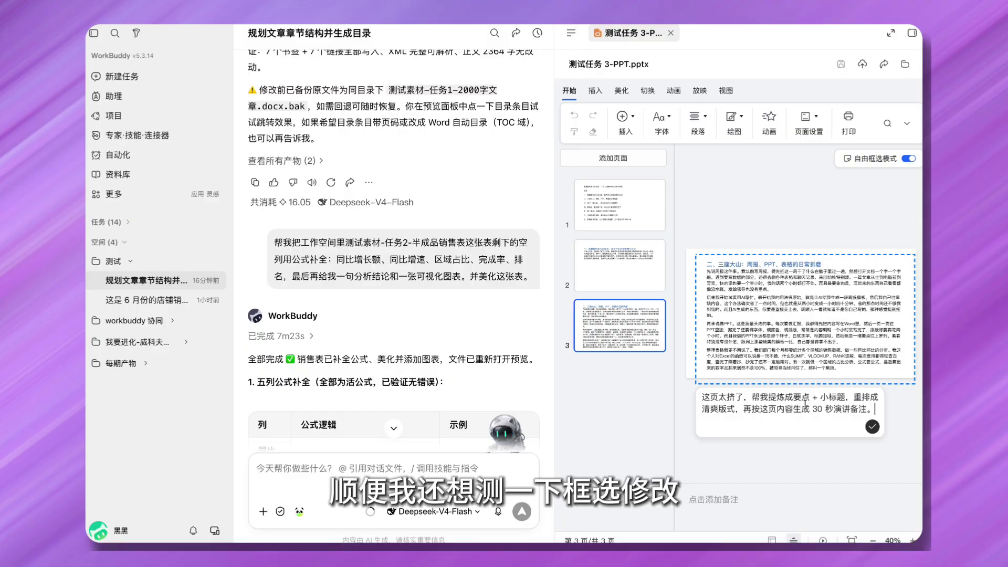
left_click(873, 428)
left_click(522, 511)
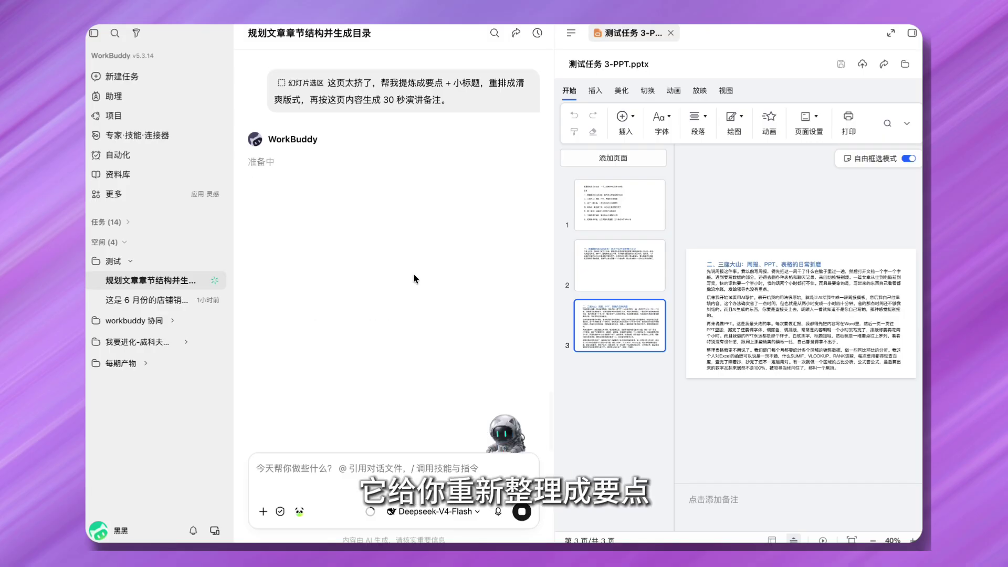
Close the 测试任务 3-PPT deck open in PowerPoint and return to WorkBuddy.
key("ctrl+Left")
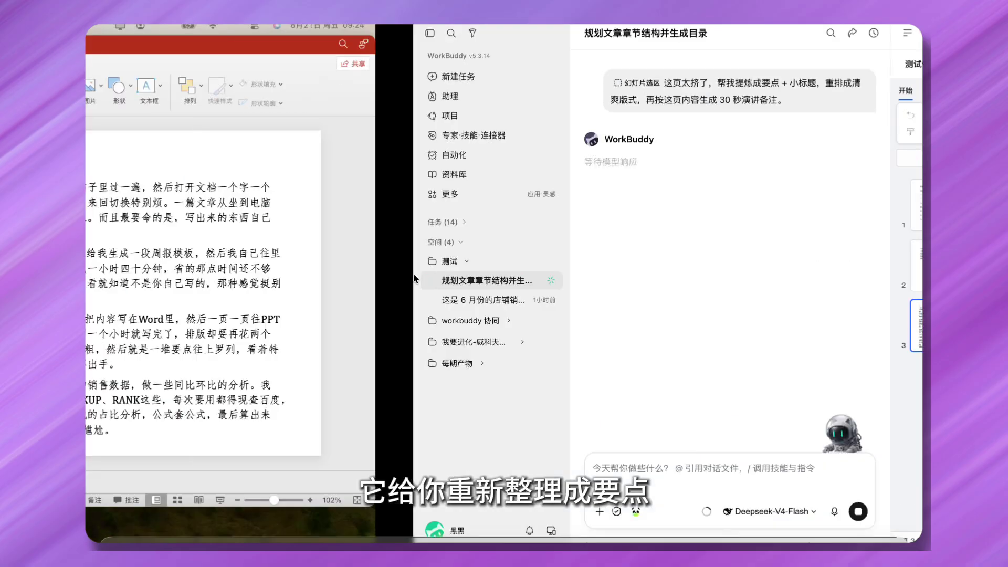
left_click(89, 44)
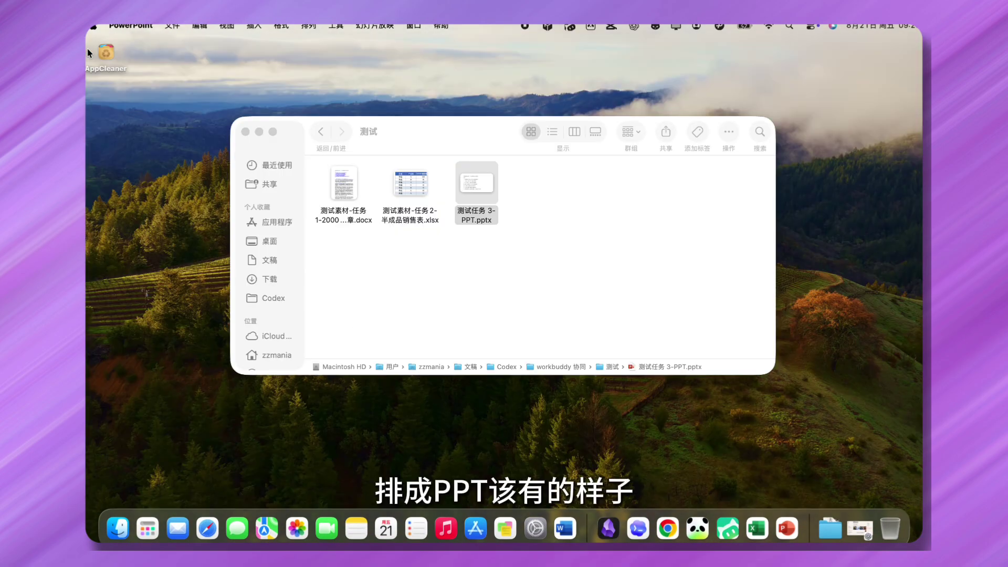
key("ctrl+Right")
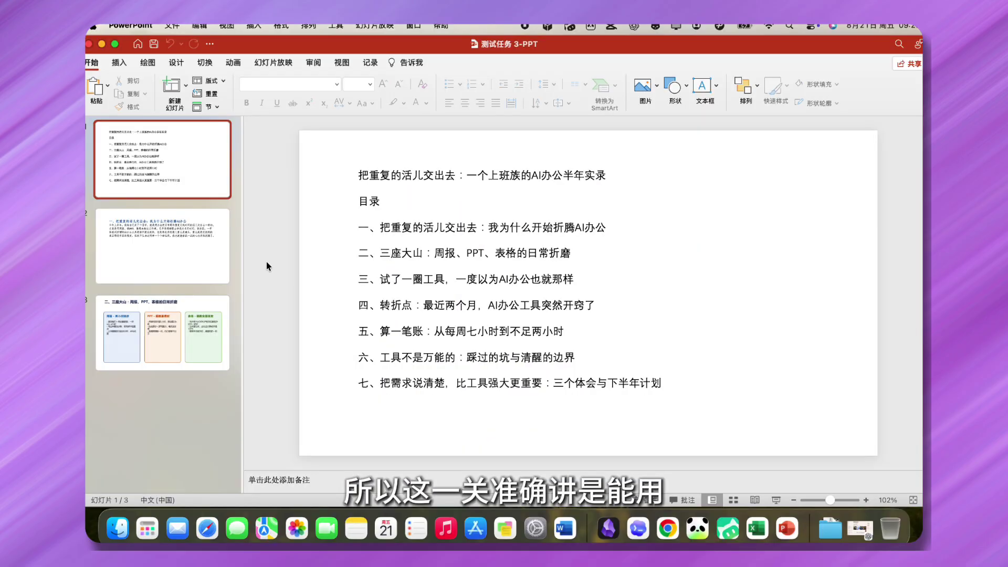
Inspect the reworked slide 3 of 测试任务 3-PPT in PowerPoint and read through its speaker notes.
key("Down")
key("Down")
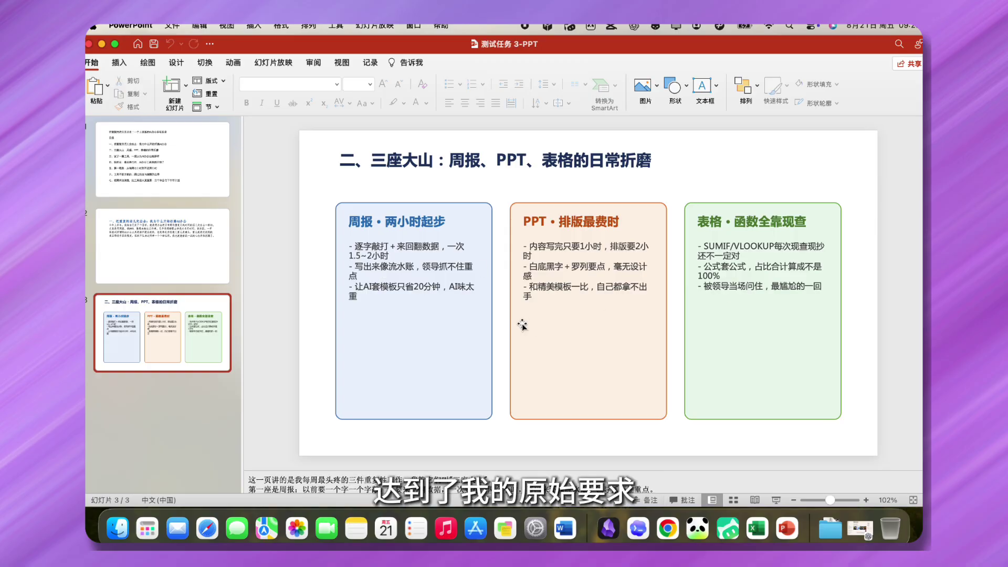
left_click(479, 490)
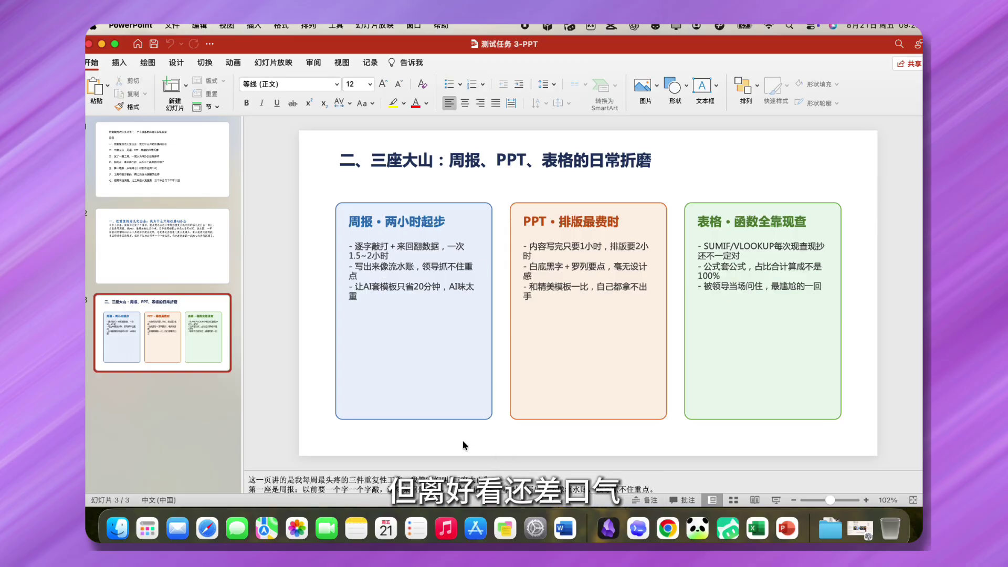
scroll(555, 478, "down", 3)
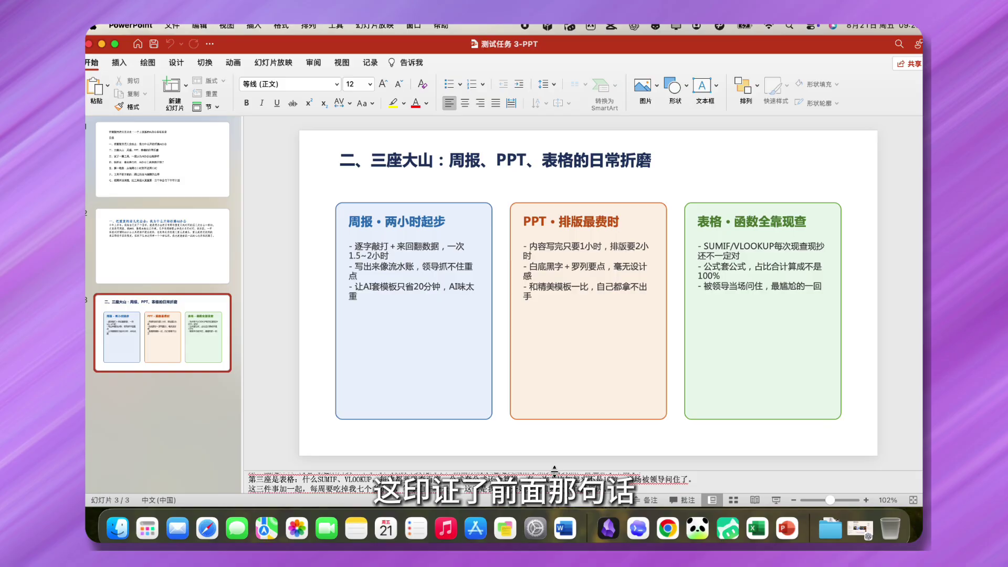